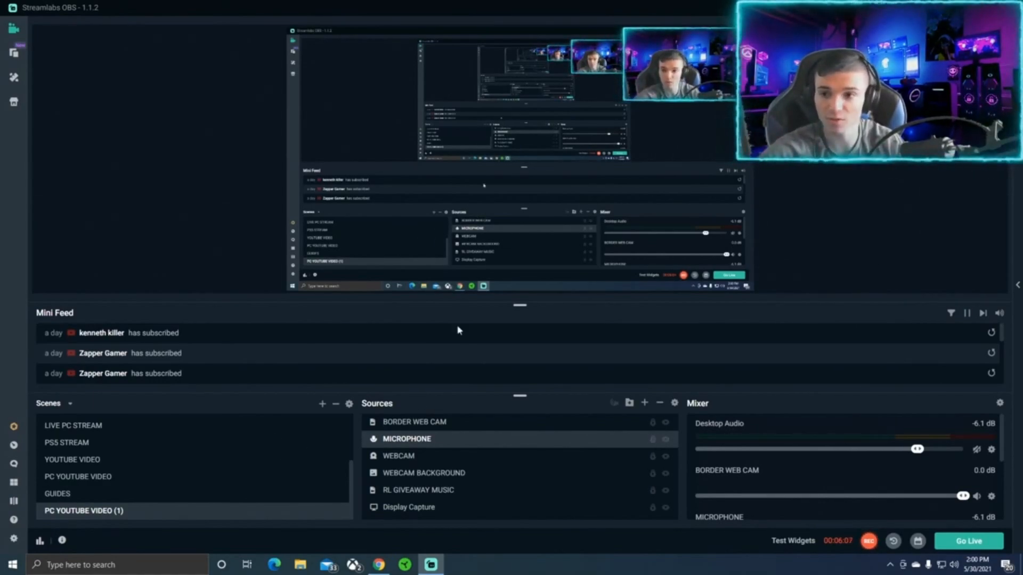
Look over the BORDER WEB CAM and WEBCAM sources and the options for adding a new scene and a new source.
{"action": "left_click", "coordinate": [417, 427]}
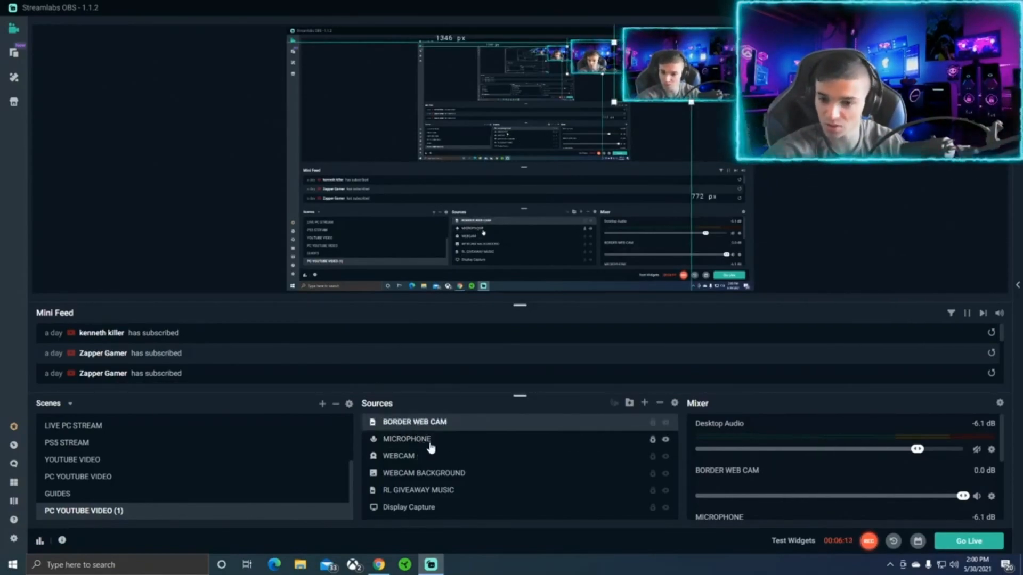
{"action": "left_click", "coordinate": [406, 459]}
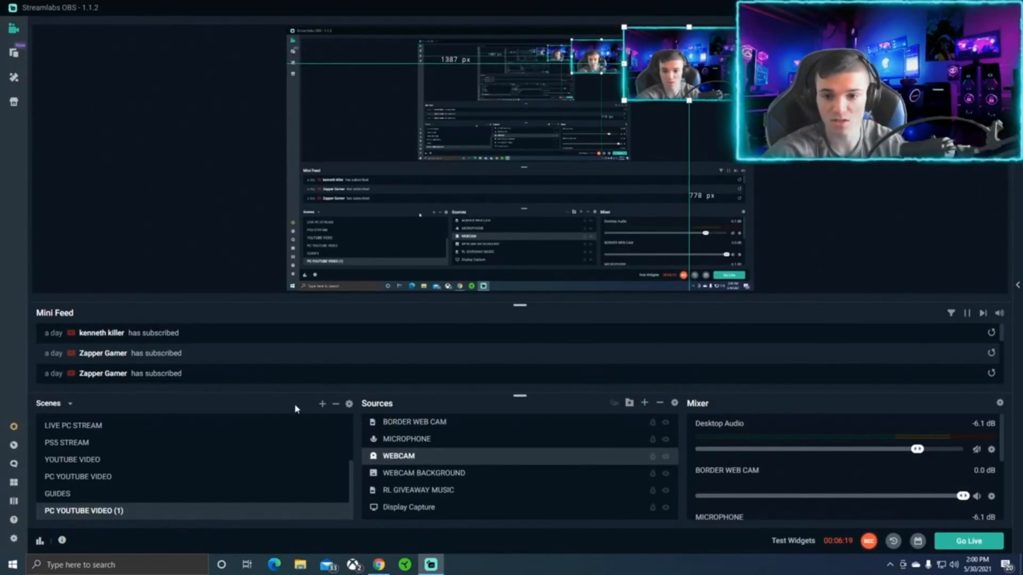
{"action": "left_click", "coordinate": [322, 403]}
{"action": "left_click", "coordinate": [558, 331]}
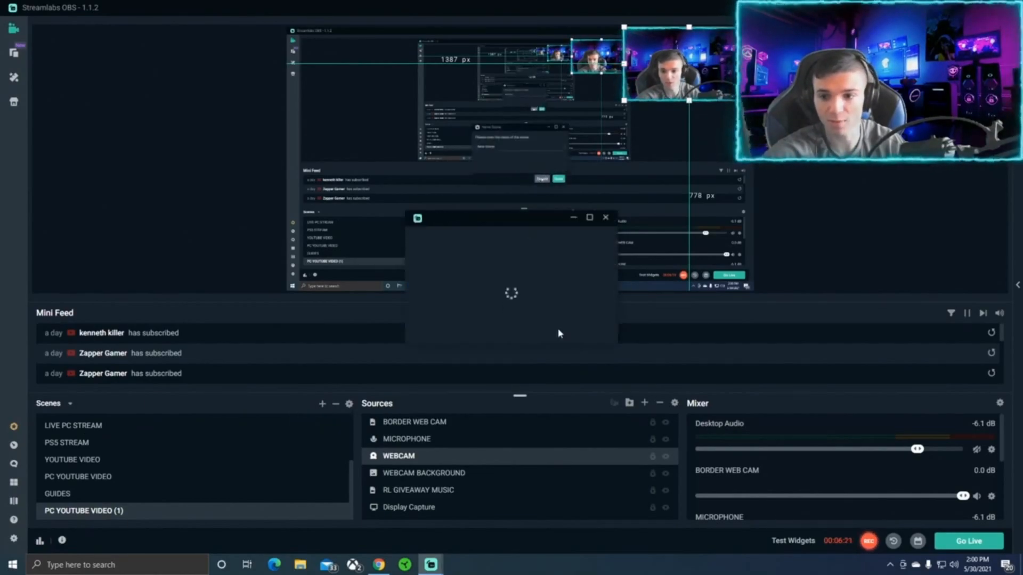
{"action": "left_click", "coordinate": [644, 403]}
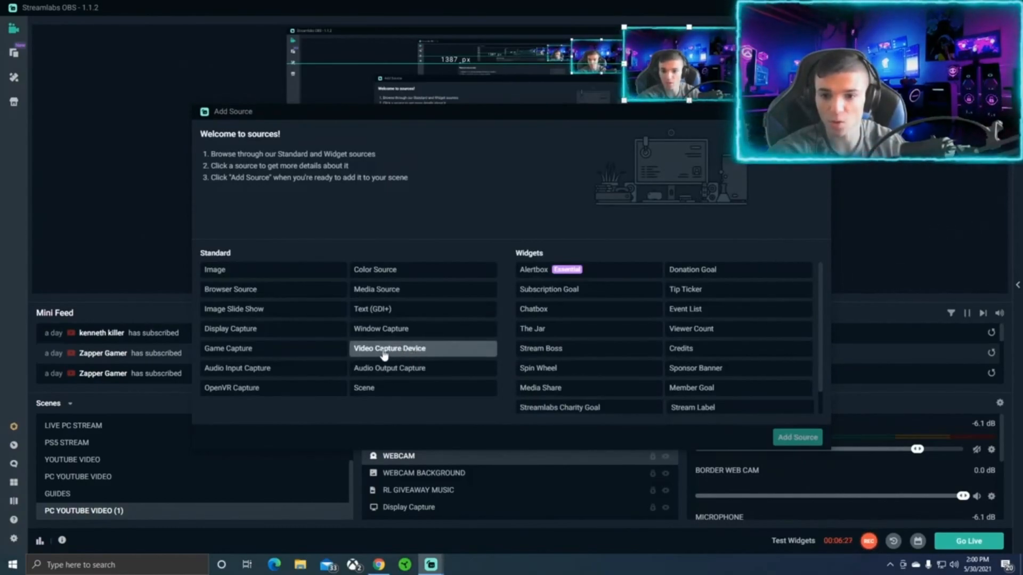
{"action": "left_click", "coordinate": [820, 111]}
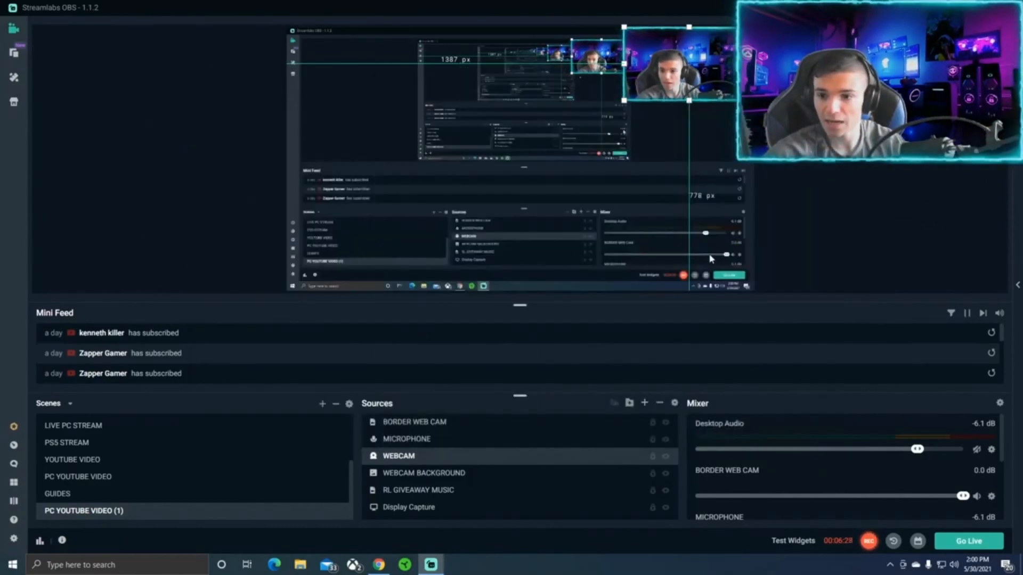
Inspect the image settings of the WEBCAM BACKGROUND source and the available source types, closing both without changes.
{"action": "left_click", "coordinate": [431, 474]}
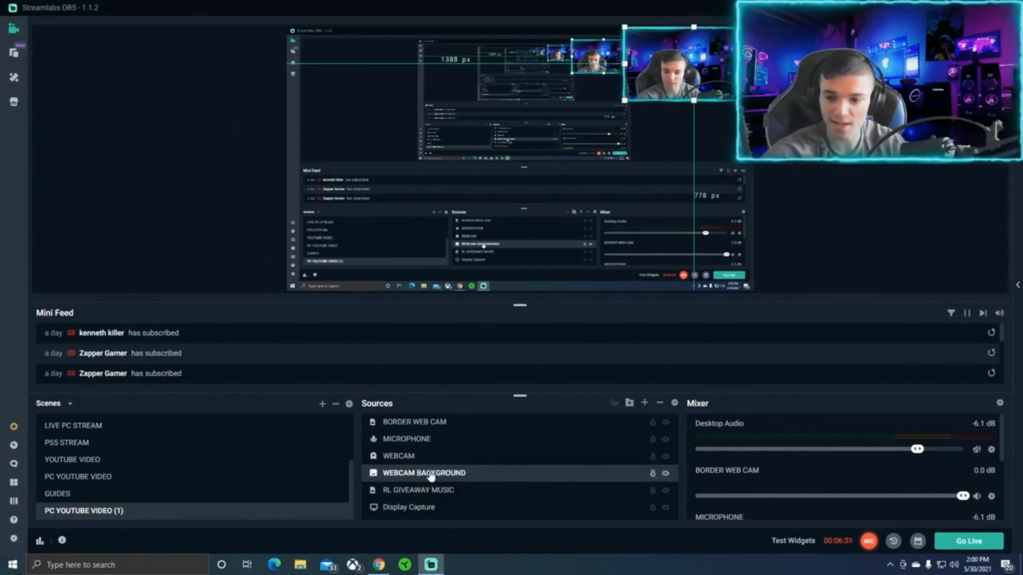
{"action": "double_click", "coordinate": [430, 474]}
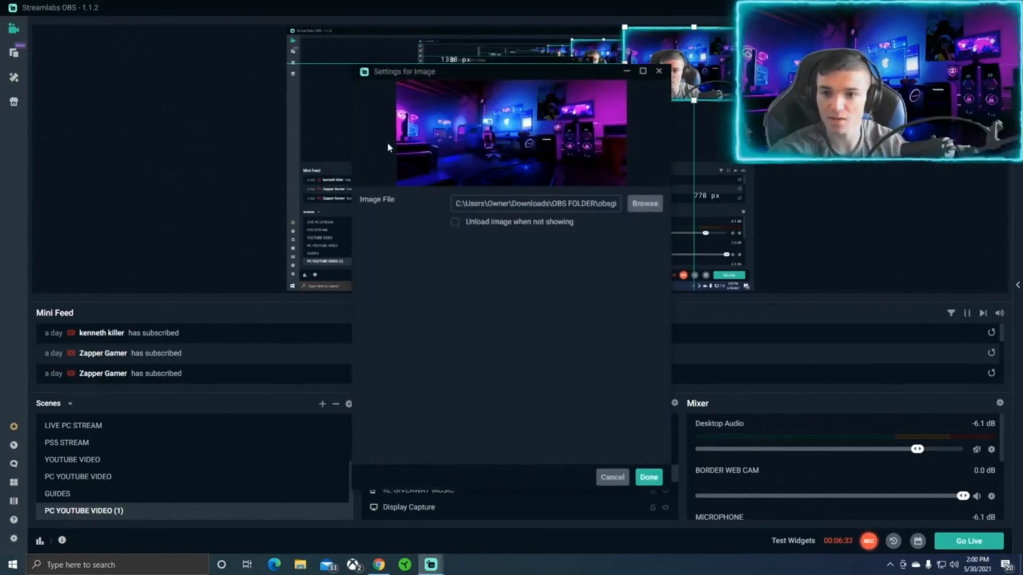
{"action": "left_click", "coordinate": [659, 71]}
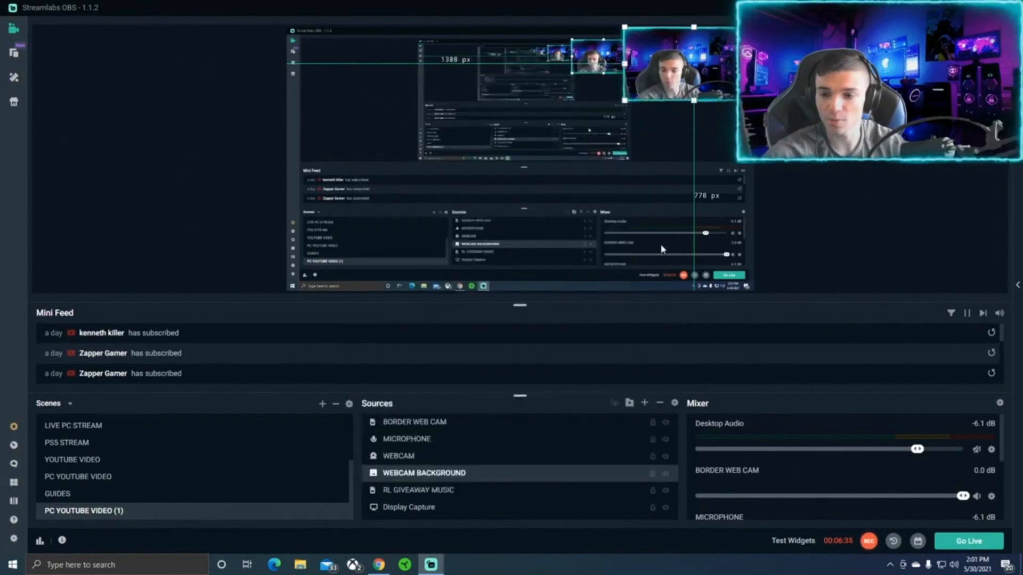
{"action": "left_click", "coordinate": [645, 403]}
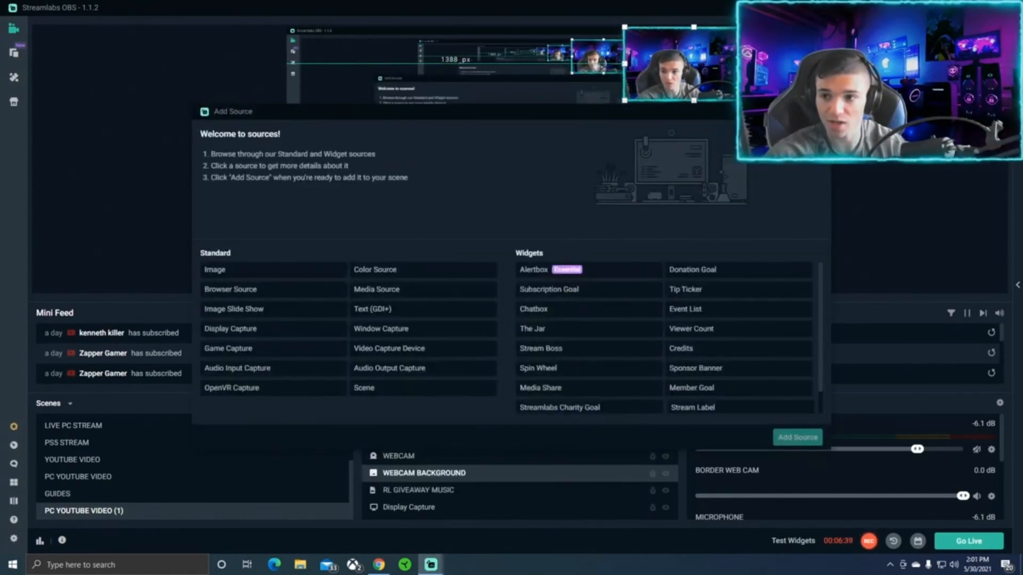
{"action": "left_click", "coordinate": [819, 111]}
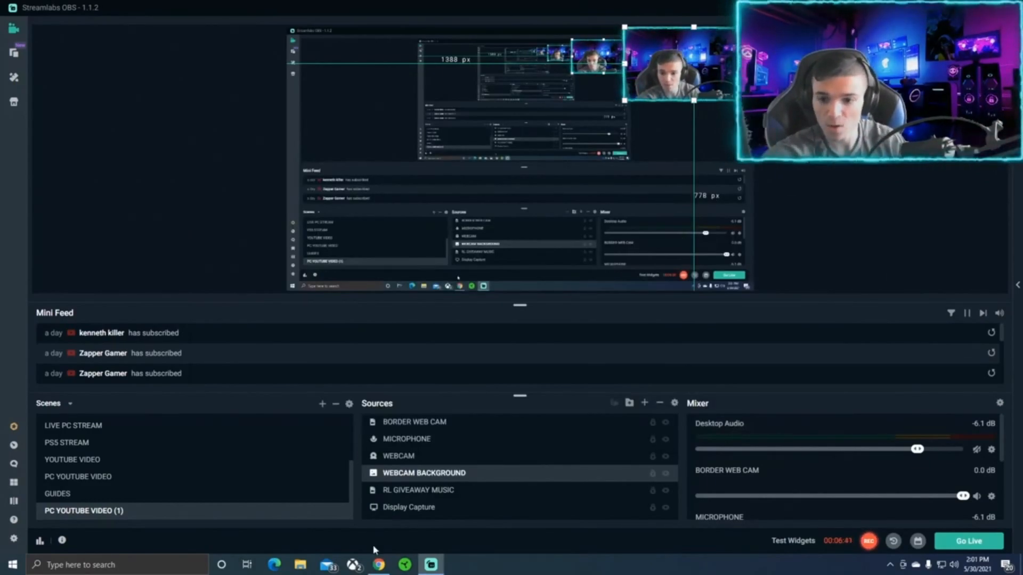
Switch to Chrome and search Google Images for "BACKGROUND ROOM GIF" in a new tab.
{"action": "left_click", "coordinate": [379, 565]}
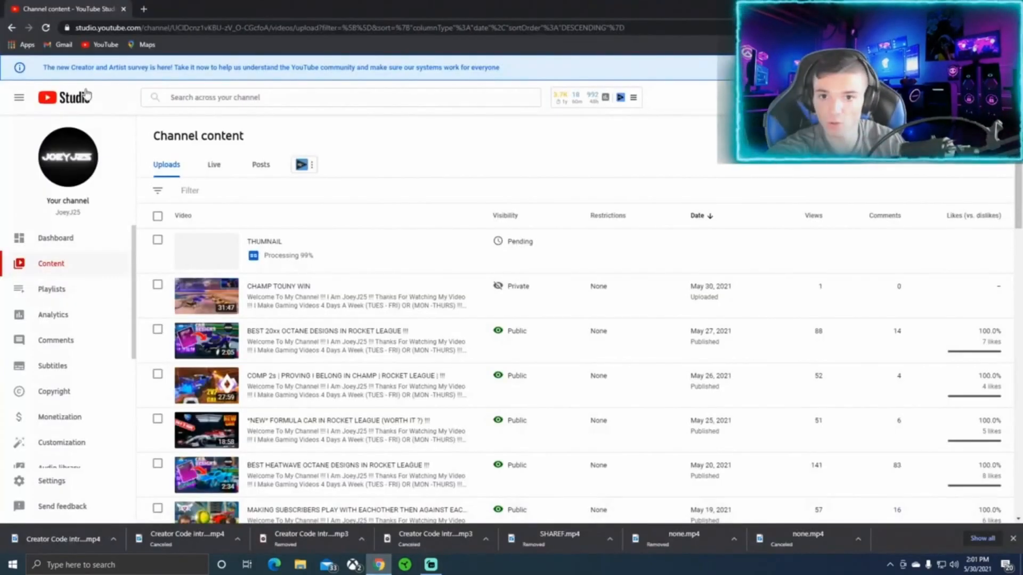
{"action": "left_click", "coordinate": [143, 9]}
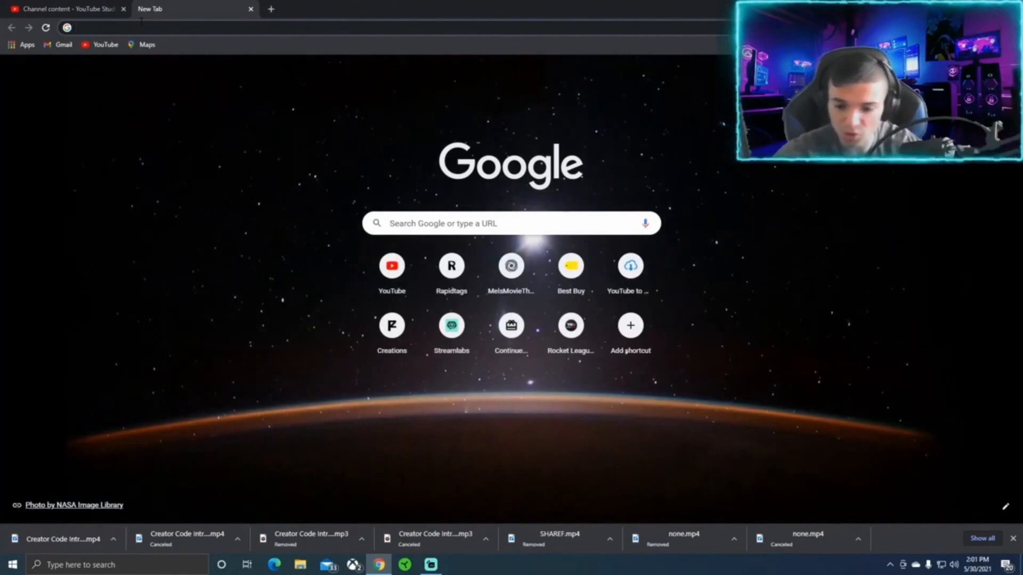
{"action": "type", "text": "BAC"}
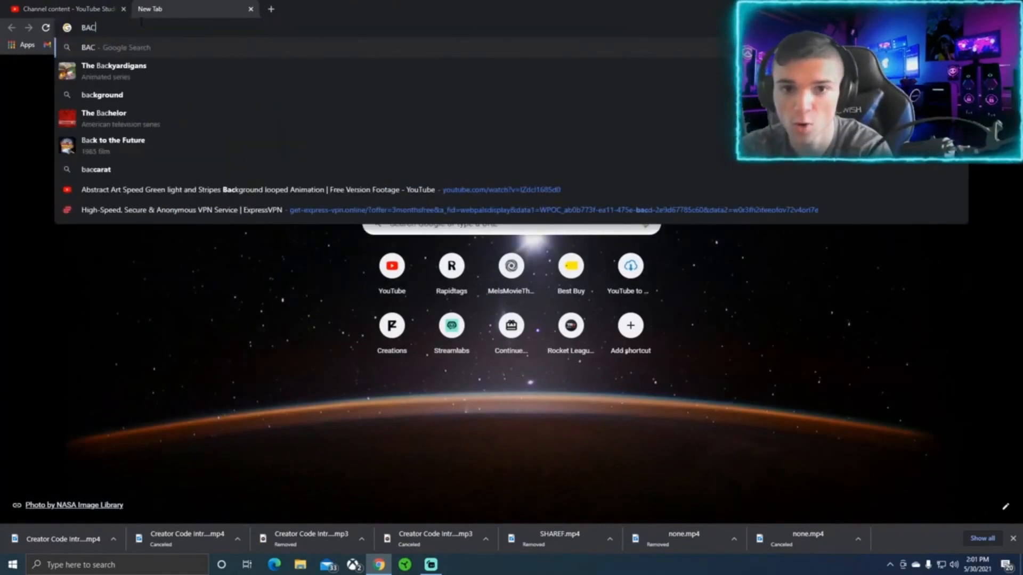
{"action": "type", "text": "KF"}
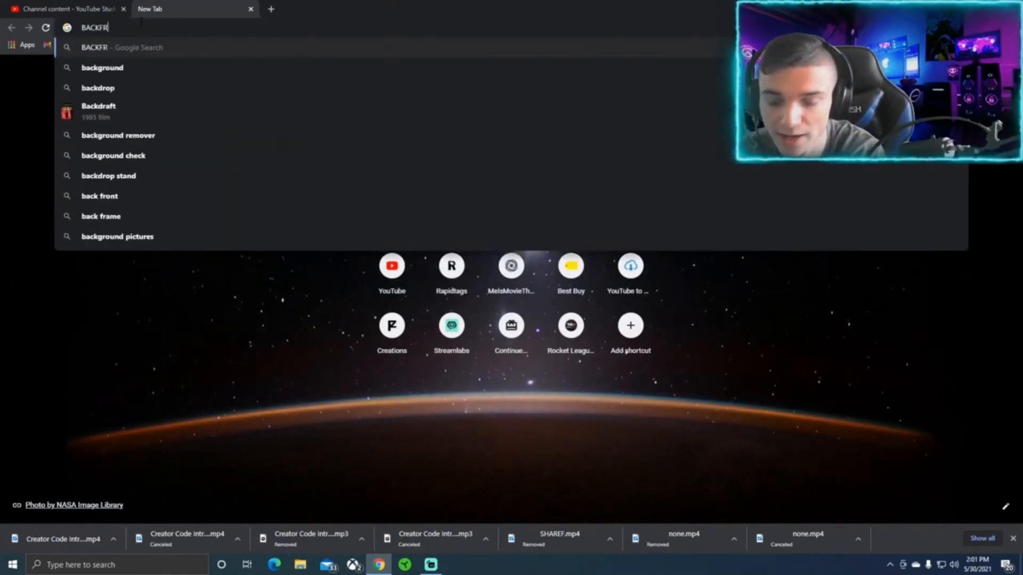
{"action": "key", "text": "BackSpace"}
{"action": "type", "text": "GROU"}
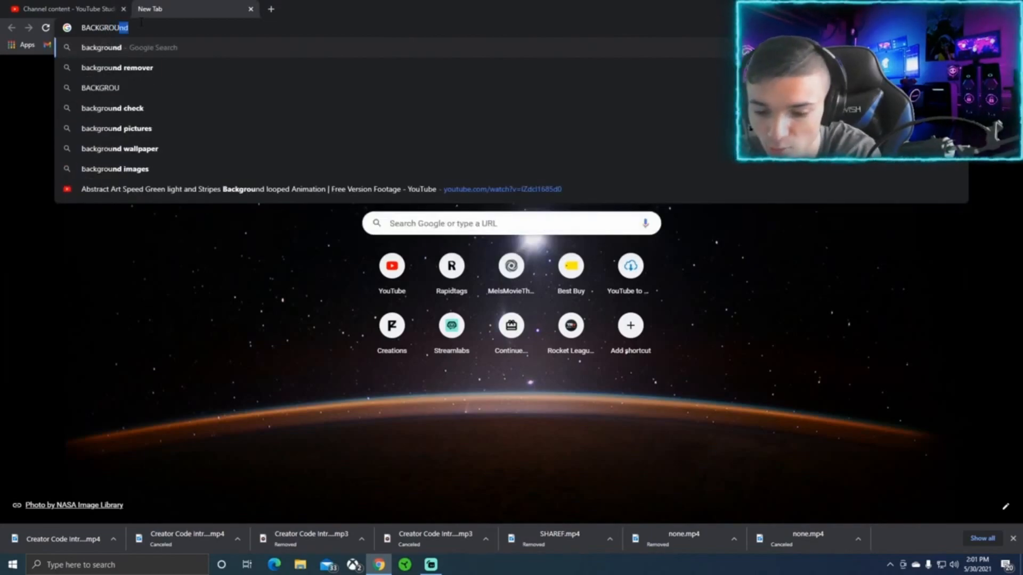
{"action": "type", "text": "ND ROOM GID"}
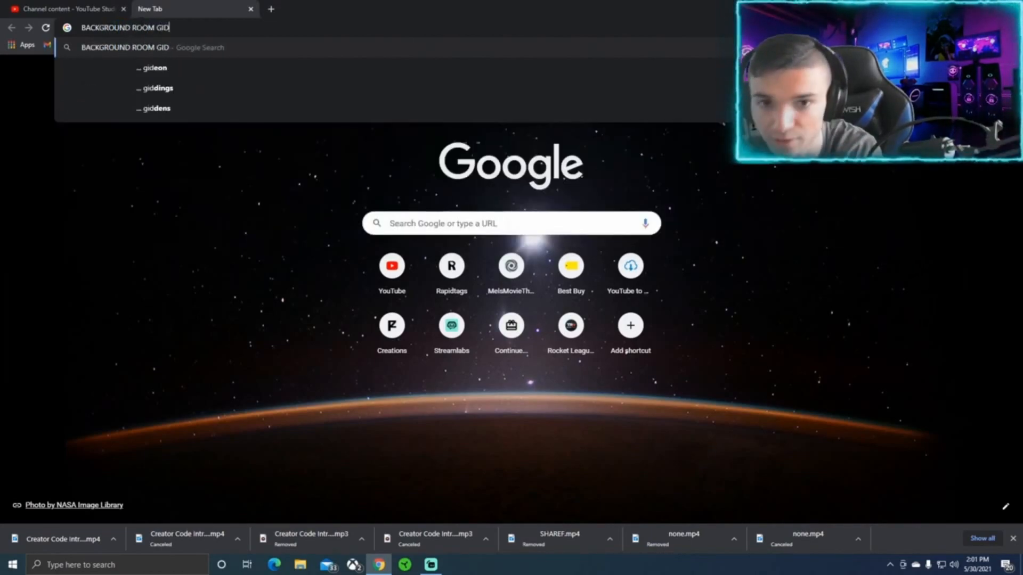
{"action": "type", "text": "F"}
{"action": "key", "text": "Return"}
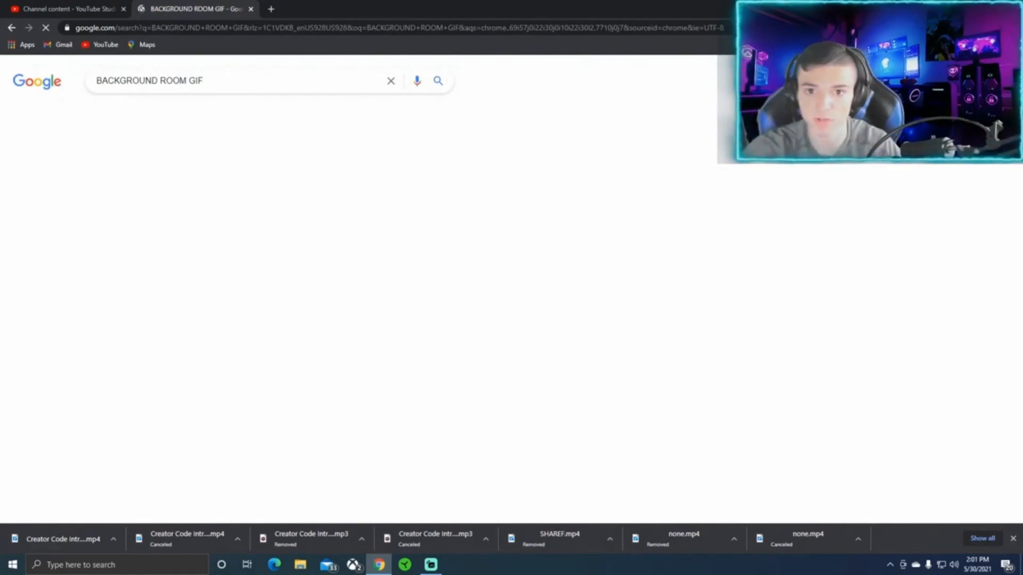
{"action": "left_click", "coordinate": [157, 112]}
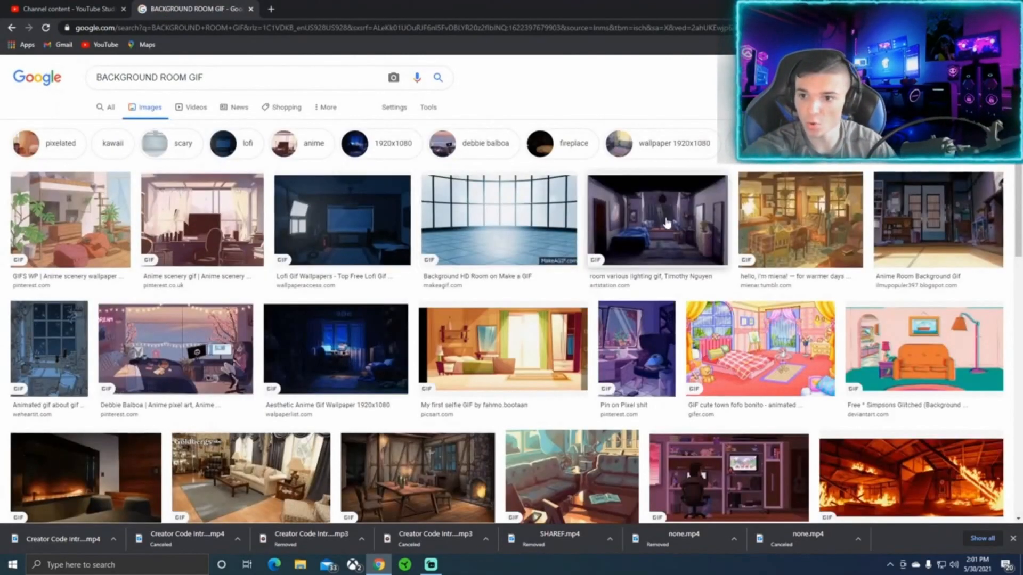
Browse the image results for a suitable room background, previewing the Imgur "tasty background" image and its related images.
{"action": "scroll", "coordinate": [295, 254], "scroll_direction": "down", "scroll_amount": 3}
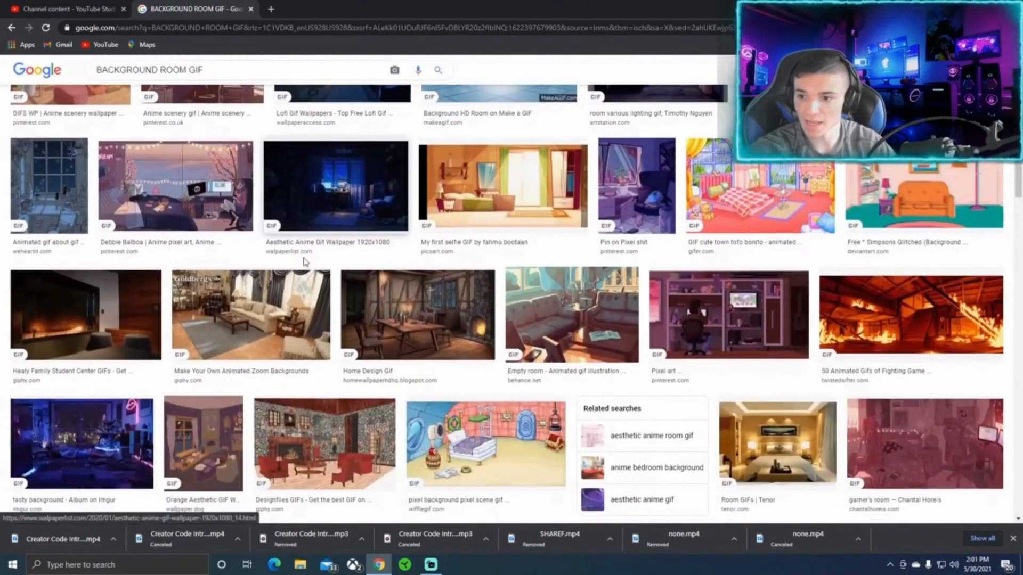
{"action": "scroll", "coordinate": [306, 261], "scroll_direction": "down", "scroll_amount": 3}
{"action": "left_click", "coordinate": [89, 285]}
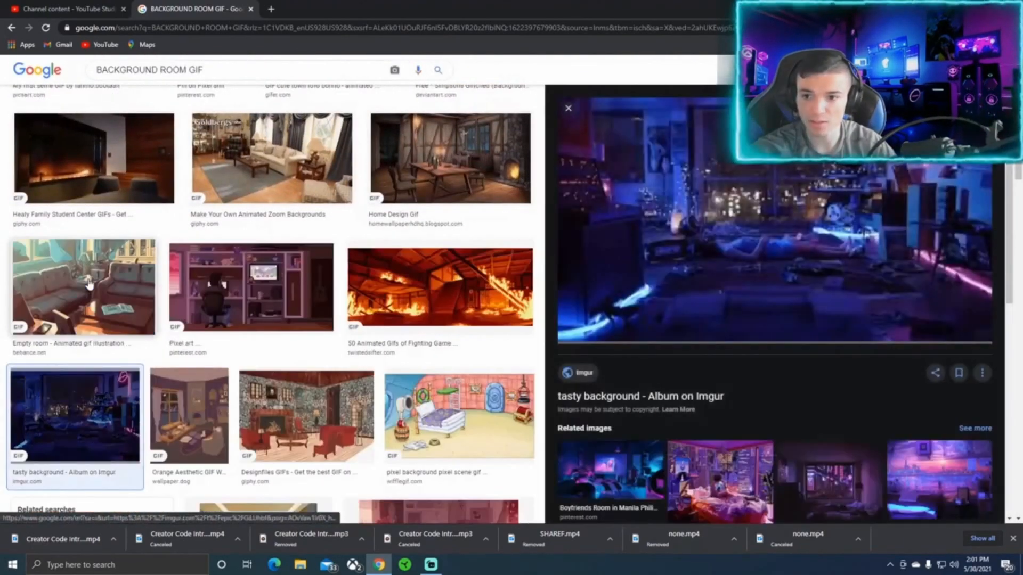
{"action": "scroll", "coordinate": [767, 373], "scroll_direction": "down", "scroll_amount": 2}
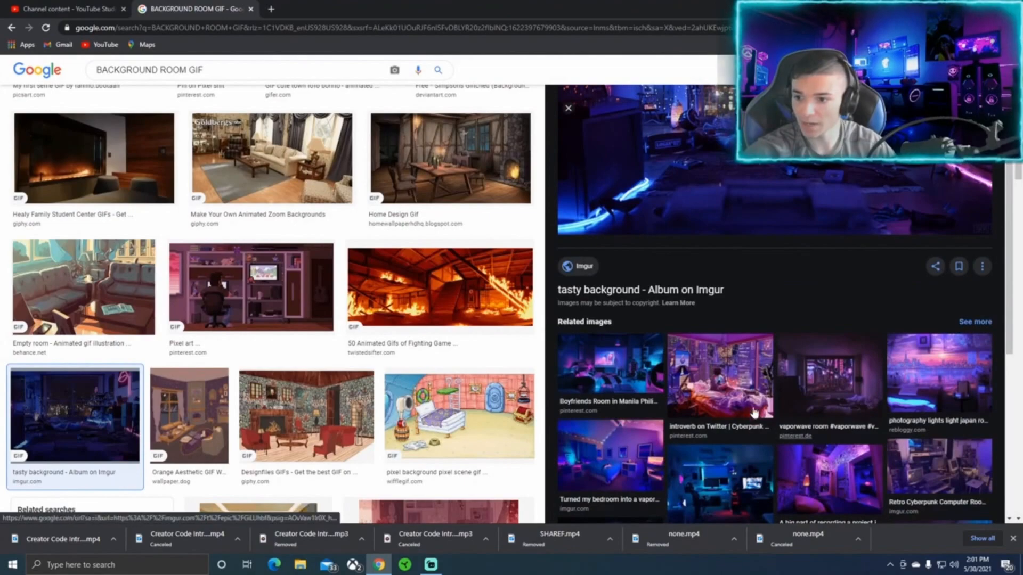
{"action": "scroll", "coordinate": [753, 413], "scroll_direction": "down", "scroll_amount": 3}
{"action": "scroll", "coordinate": [757, 434], "scroll_direction": "down", "scroll_amount": 3}
{"action": "scroll", "coordinate": [744, 424], "scroll_direction": "up", "scroll_amount": 4}
{"action": "scroll", "coordinate": [744, 289], "scroll_direction": "up", "scroll_amount": 3}
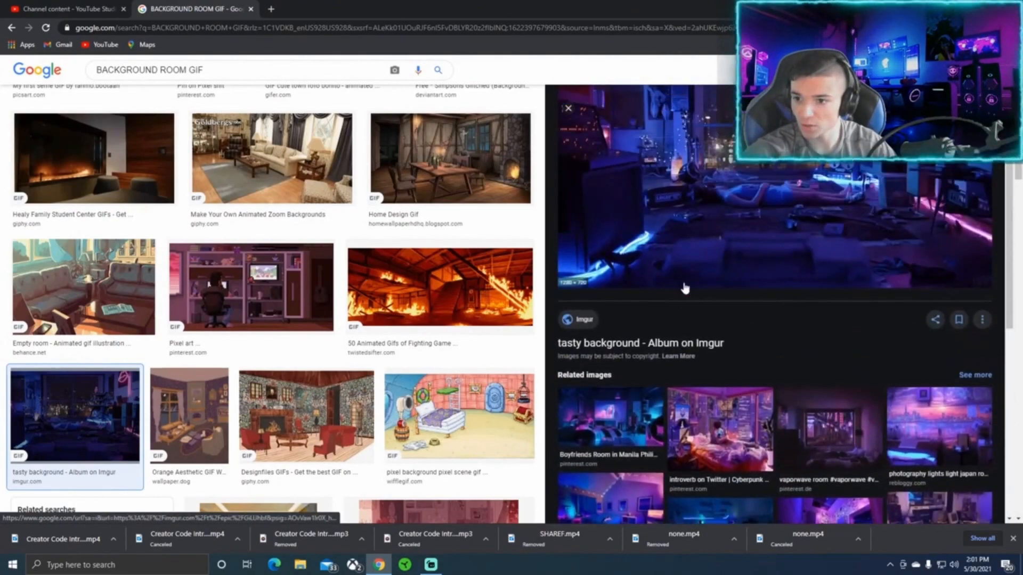
{"action": "scroll", "coordinate": [753, 209], "scroll_direction": "up", "scroll_amount": 1}
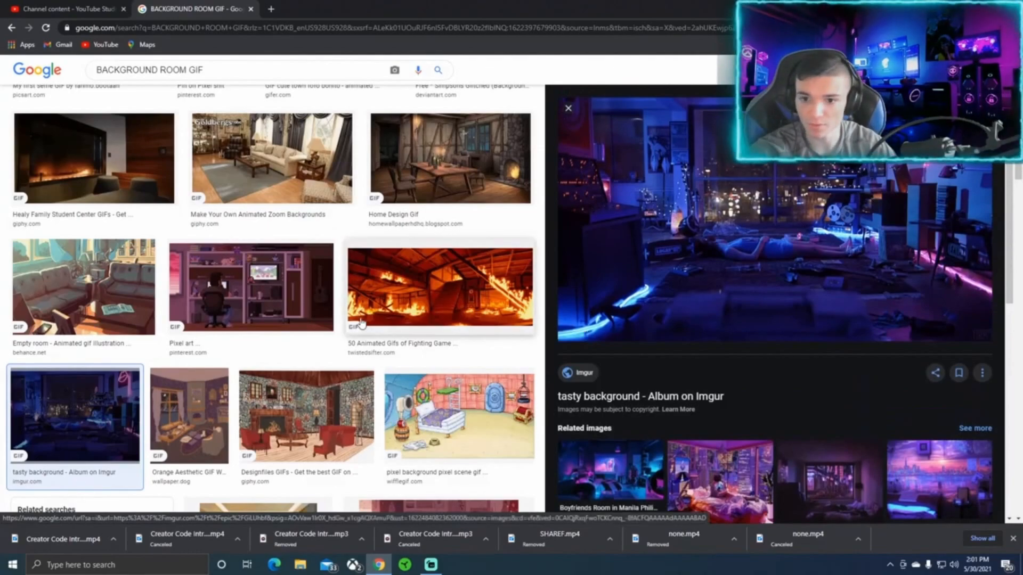
{"action": "scroll", "coordinate": [359, 325], "scroll_direction": "down", "scroll_amount": 3}
{"action": "scroll", "coordinate": [360, 325], "scroll_direction": "up", "scroll_amount": 3}
{"action": "scroll", "coordinate": [361, 325], "scroll_direction": "up", "scroll_amount": 7}
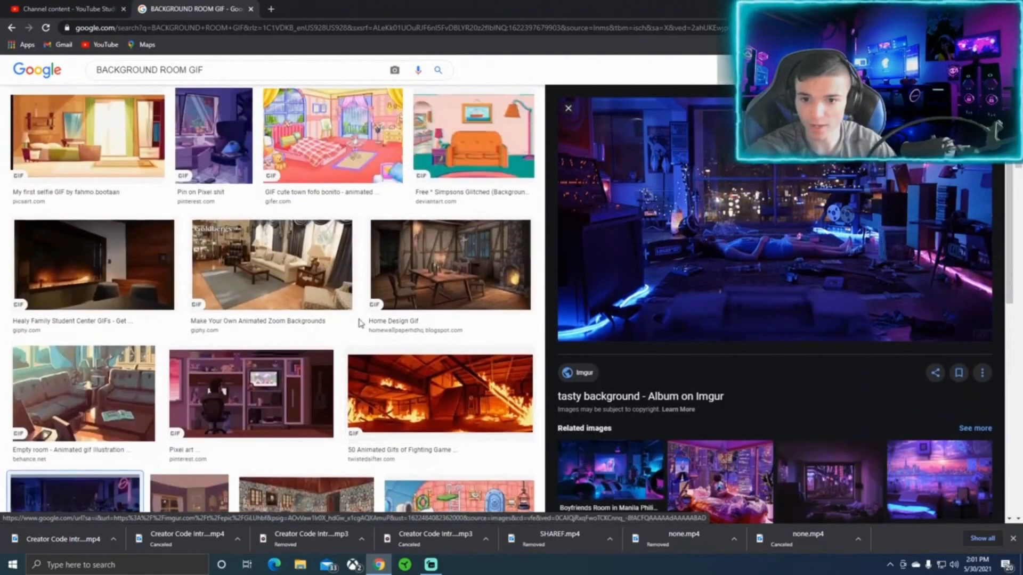
{"action": "scroll", "coordinate": [359, 325], "scroll_direction": "up", "scroll_amount": 1}
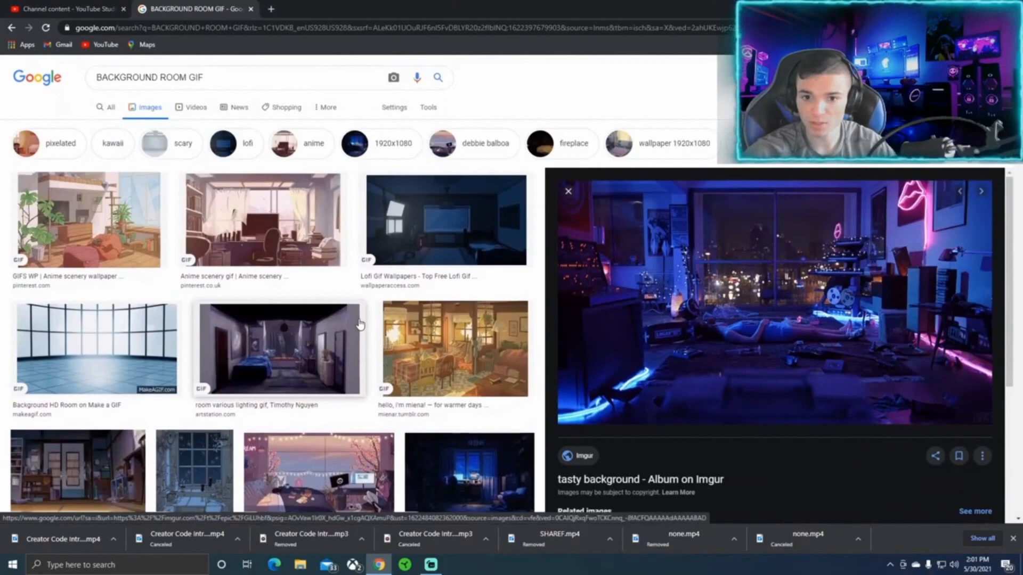
Preview the WallpaperAccess "Lofi Gif Wallpapers" result and open its related bedroom image "Spending Thirteen Days with Nohidea".
{"action": "left_click", "coordinate": [442, 229]}
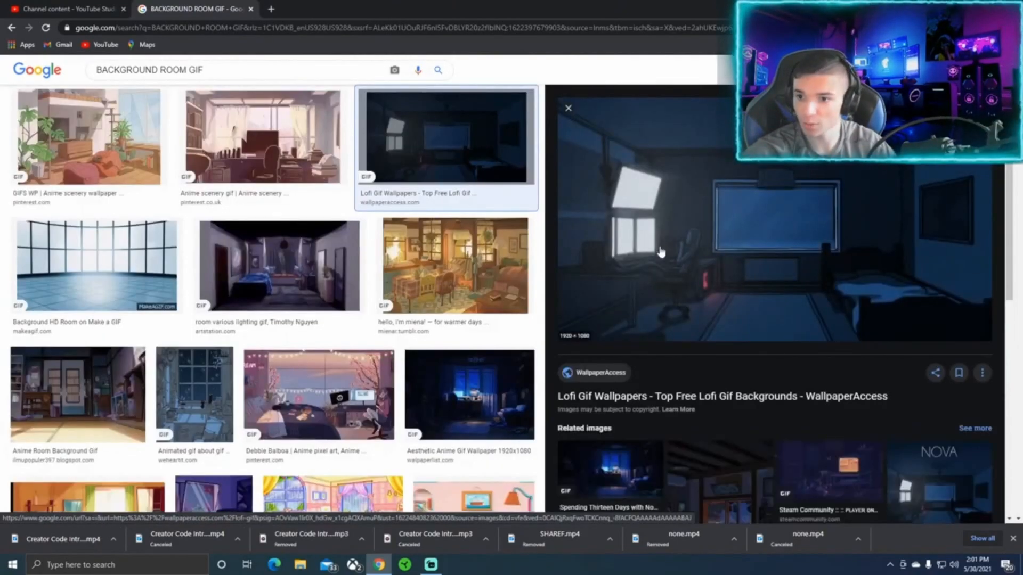
{"action": "scroll", "coordinate": [639, 250], "scroll_direction": "down", "scroll_amount": 4}
{"action": "left_click", "coordinate": [617, 249]}
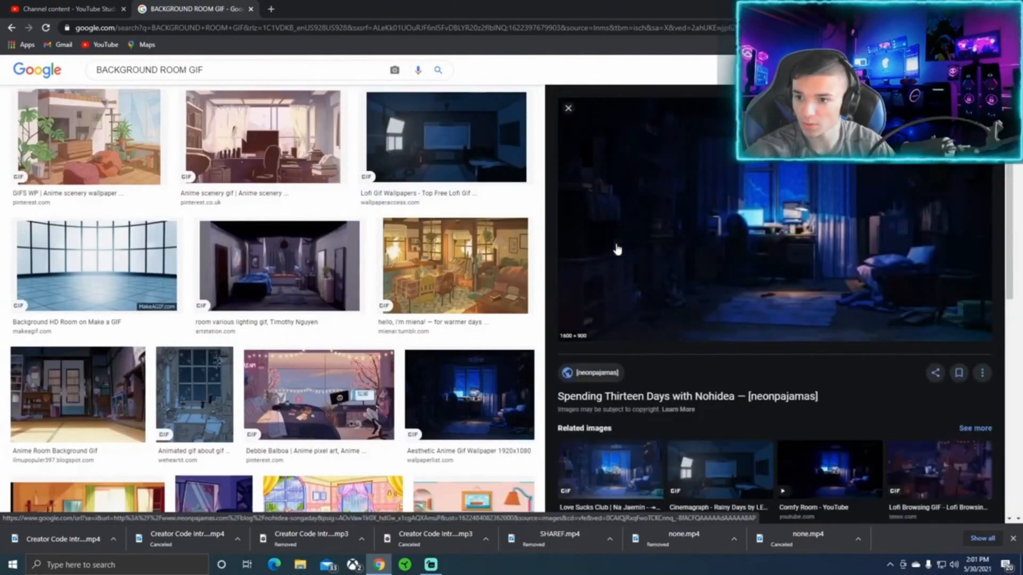
{"action": "scroll", "coordinate": [793, 256], "scroll_direction": "down", "scroll_amount": 3}
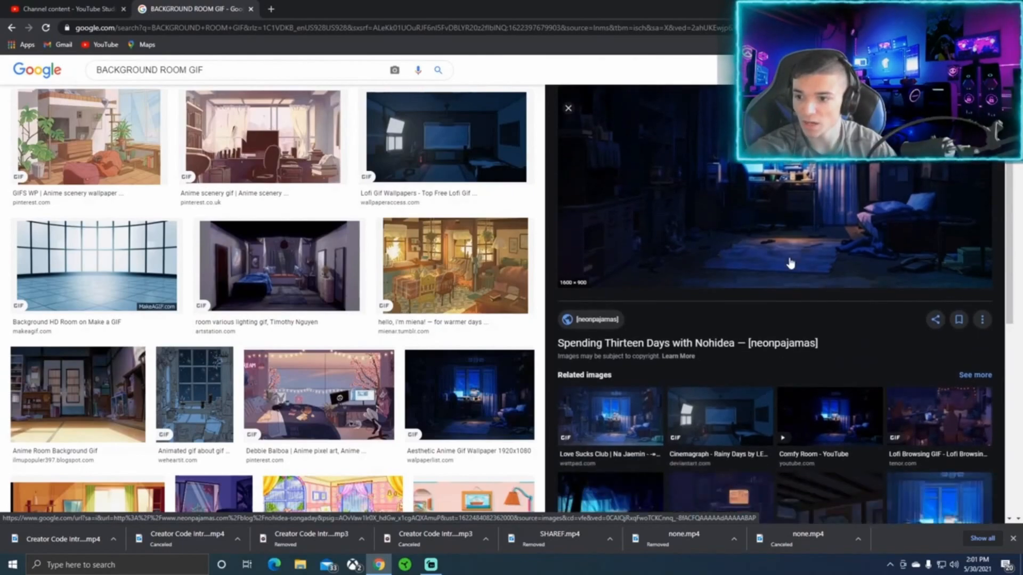
{"action": "scroll", "coordinate": [790, 263], "scroll_direction": "down", "scroll_amount": 4}
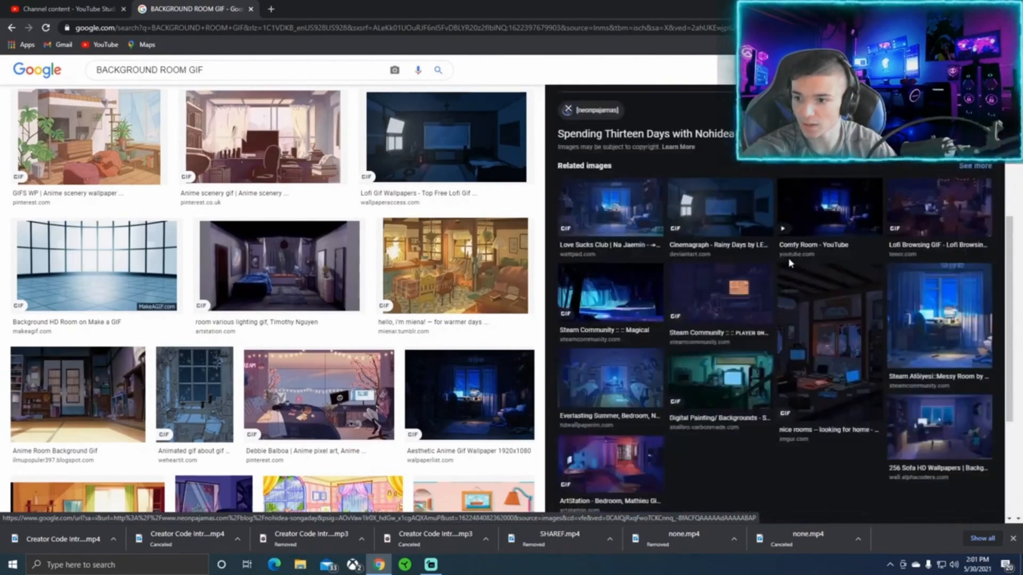
{"action": "scroll", "coordinate": [814, 303], "scroll_direction": "up", "scroll_amount": 7}
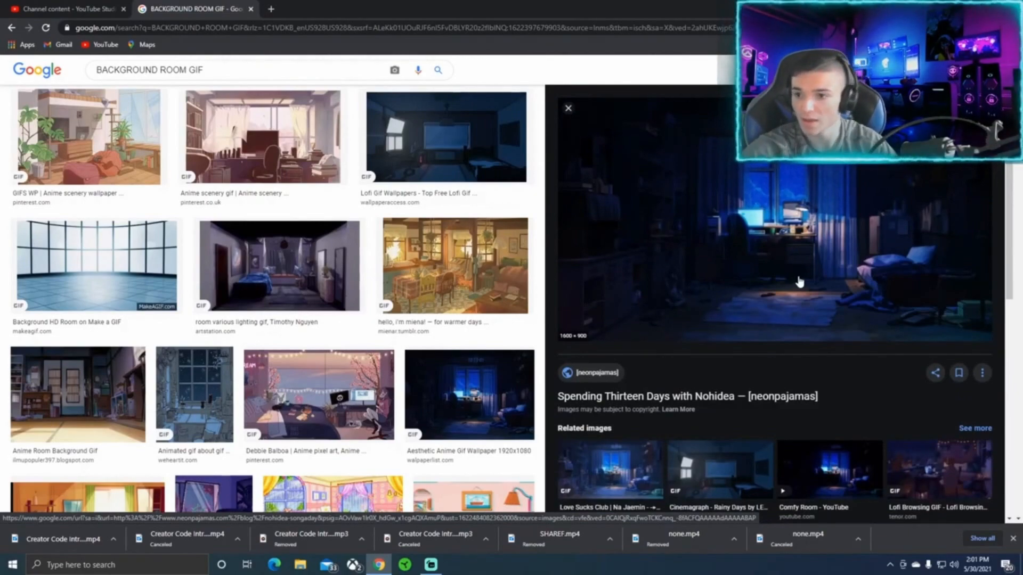
Save the previewed bedroom image as the GIF file ROOMGIFTUT in the Pictures folder and switch back to Streamlabs OBS.
{"action": "right_click", "coordinate": [799, 281]}
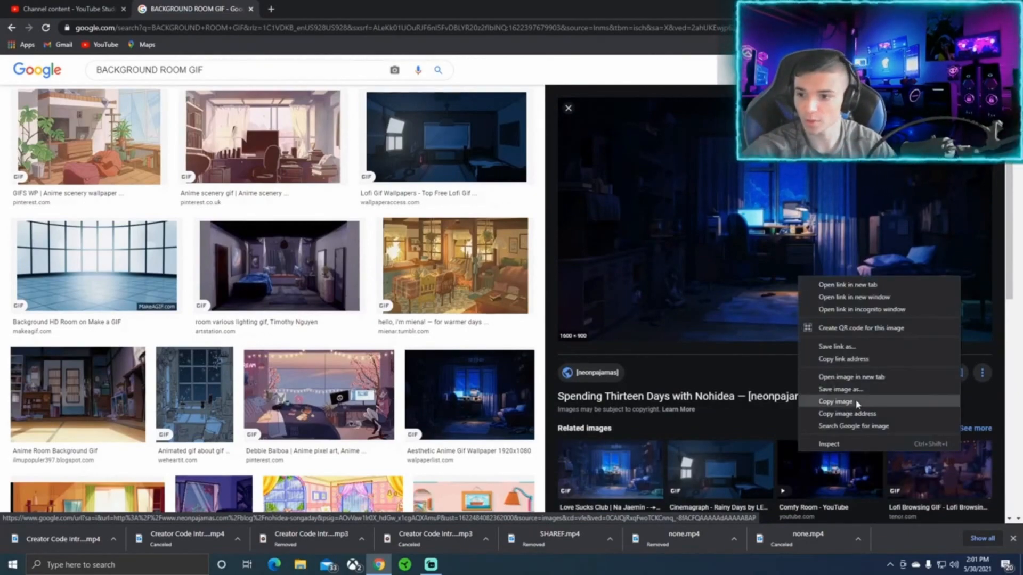
{"action": "left_click", "coordinate": [843, 389]}
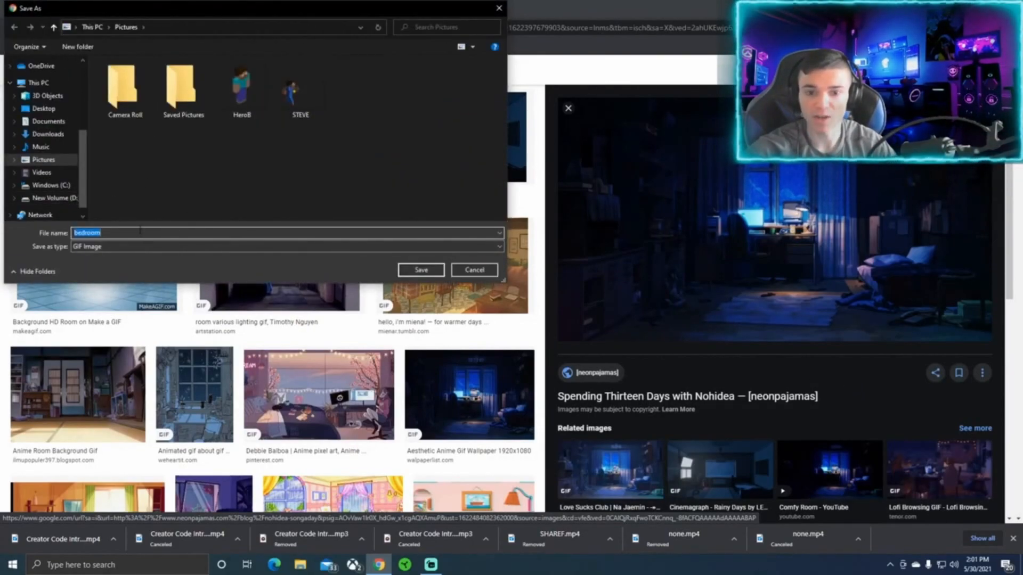
{"action": "key", "text": "BackSpace"}
{"action": "type", "text": "ROOMGIFTUT"}
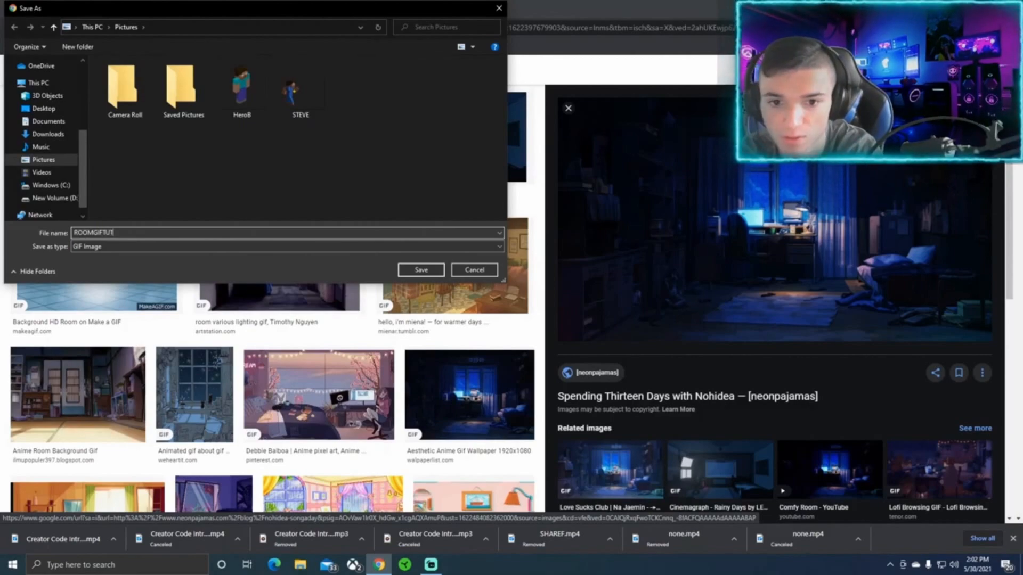
{"action": "left_click", "coordinate": [419, 271]}
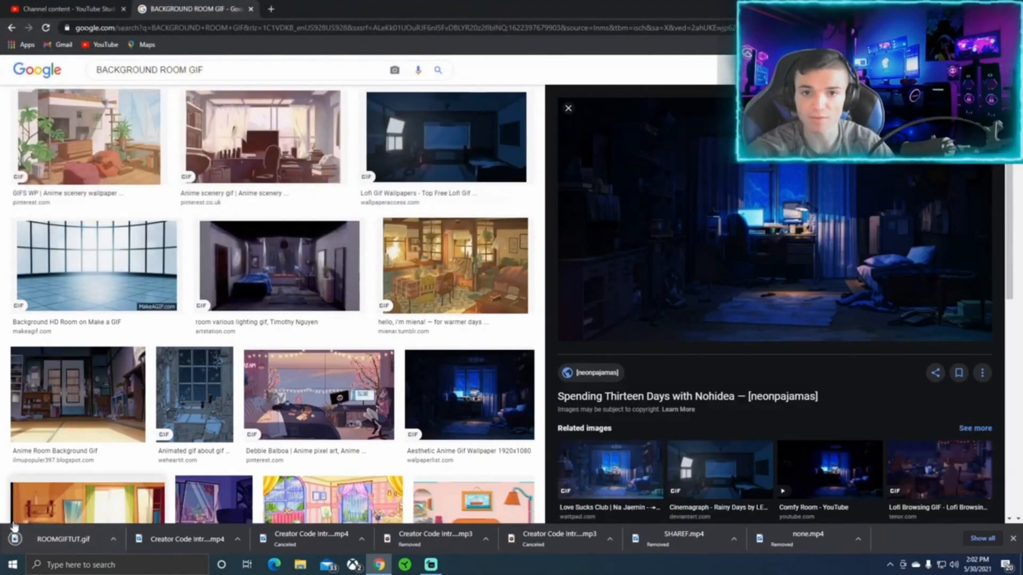
{"action": "left_click", "coordinate": [432, 564]}
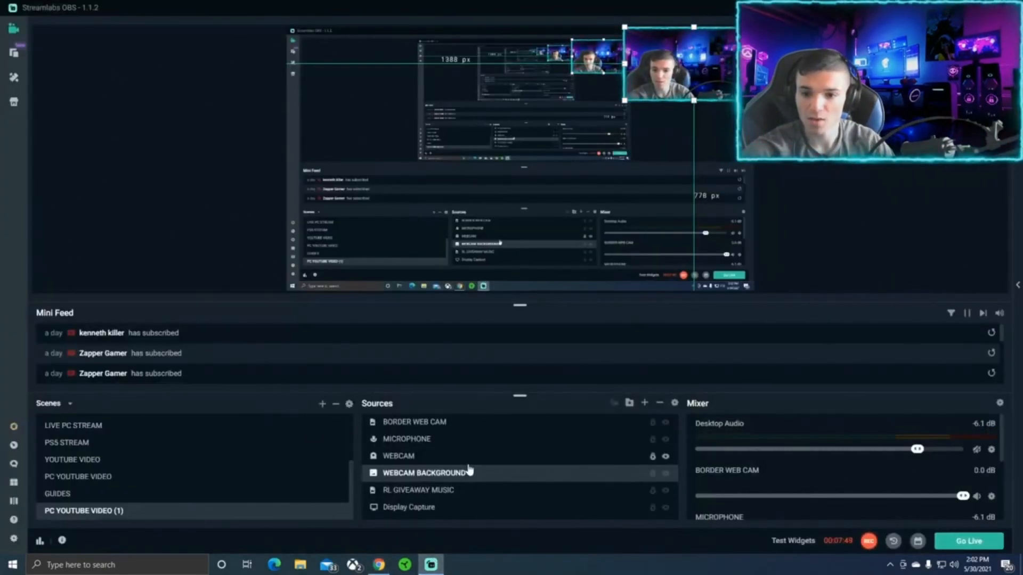
Add a new Image source named ROOM BG TUT to the PC YOUTUBE VIDEO (1) scene.
{"action": "left_click", "coordinate": [645, 404]}
{"action": "left_click", "coordinate": [274, 282]}
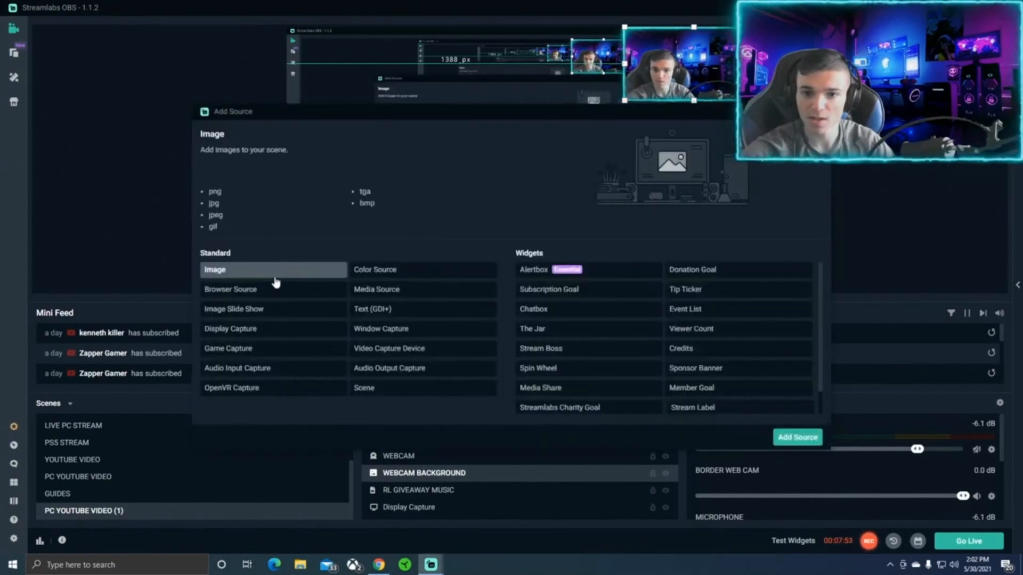
{"action": "left_click", "coordinate": [792, 435]}
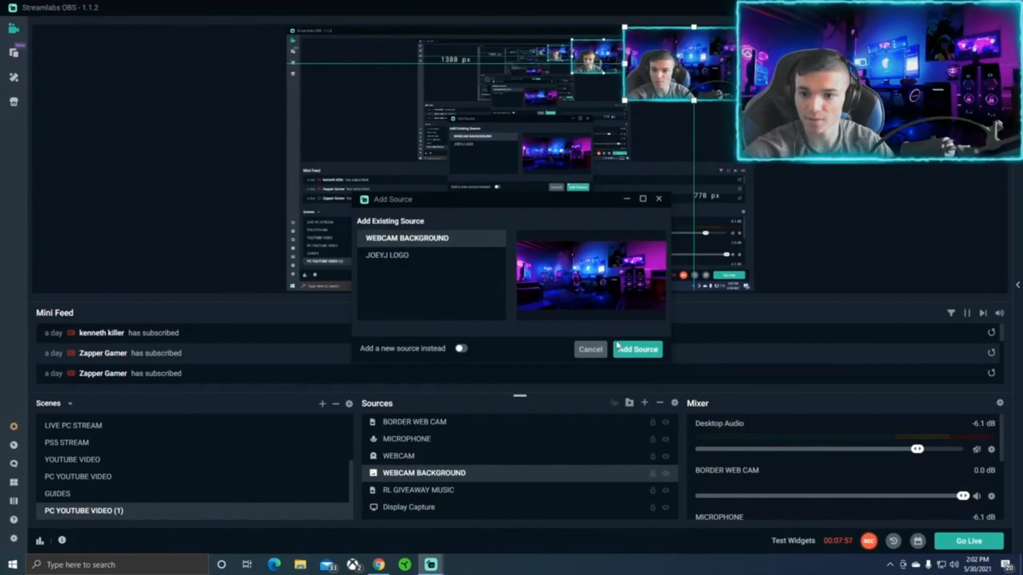
{"action": "left_click", "coordinate": [460, 349]}
{"action": "left_click", "coordinate": [405, 257]}
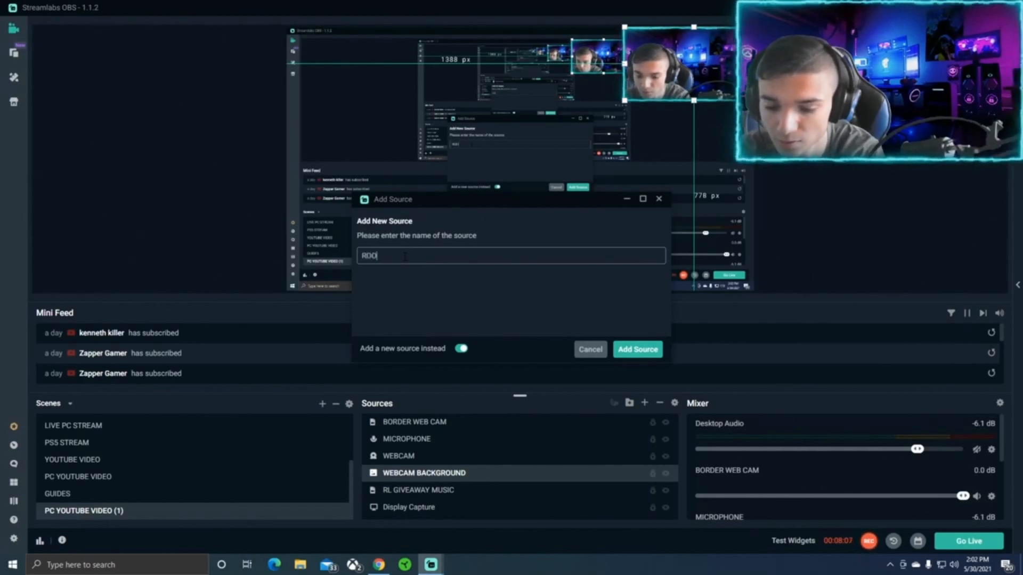
{"action": "left_click", "coordinate": [642, 351]}
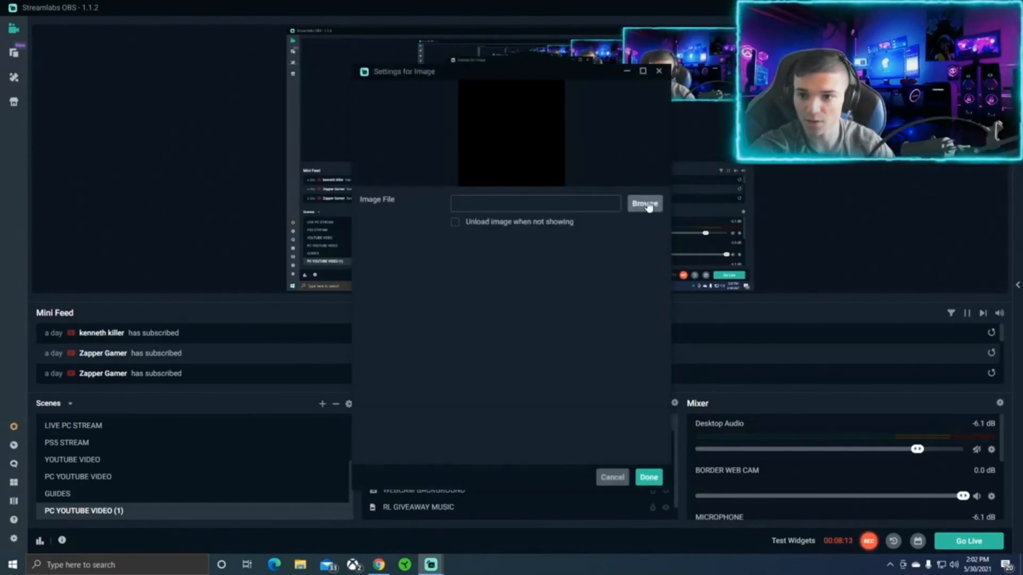
Load the ROOMGIFTUT file from the Pictures folder as the source's image and accept the settings.
{"action": "left_click", "coordinate": [645, 203]}
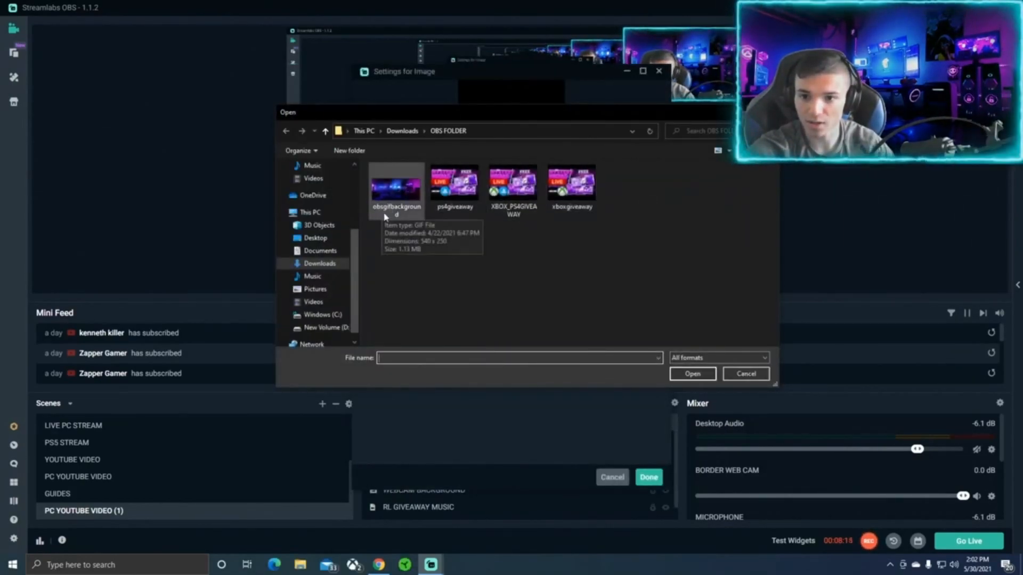
{"action": "scroll", "coordinate": [328, 285], "scroll_direction": "down", "scroll_amount": 1}
{"action": "scroll", "coordinate": [329, 285], "scroll_direction": "up", "scroll_amount": 2}
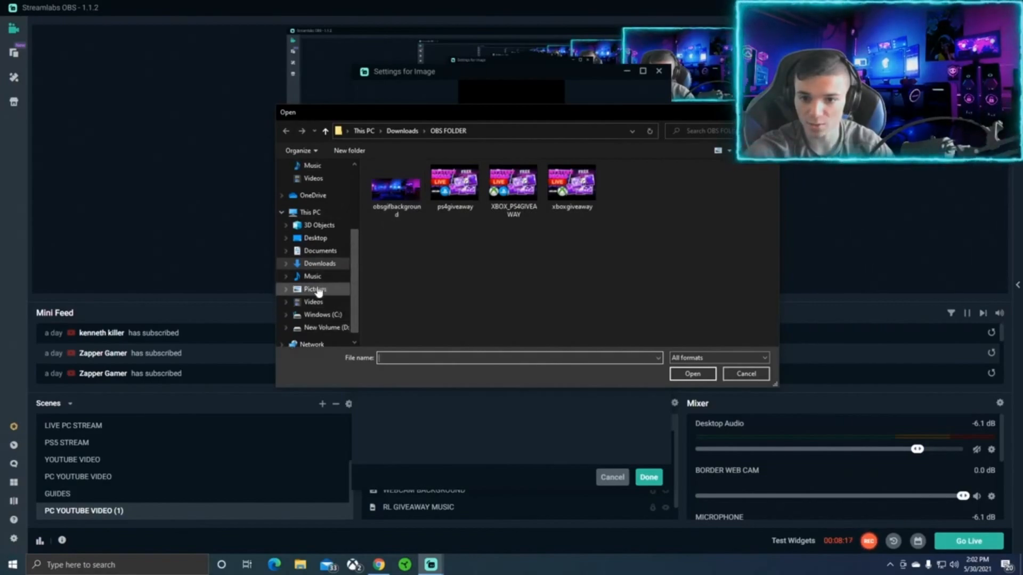
{"action": "left_click", "coordinate": [315, 302]}
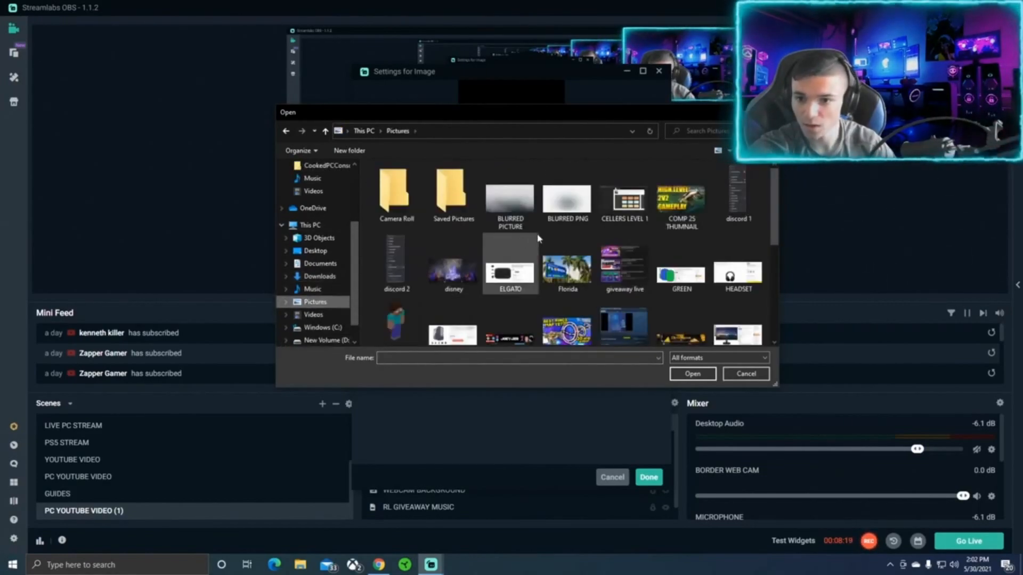
{"action": "scroll", "coordinate": [536, 241], "scroll_direction": "down", "scroll_amount": 5}
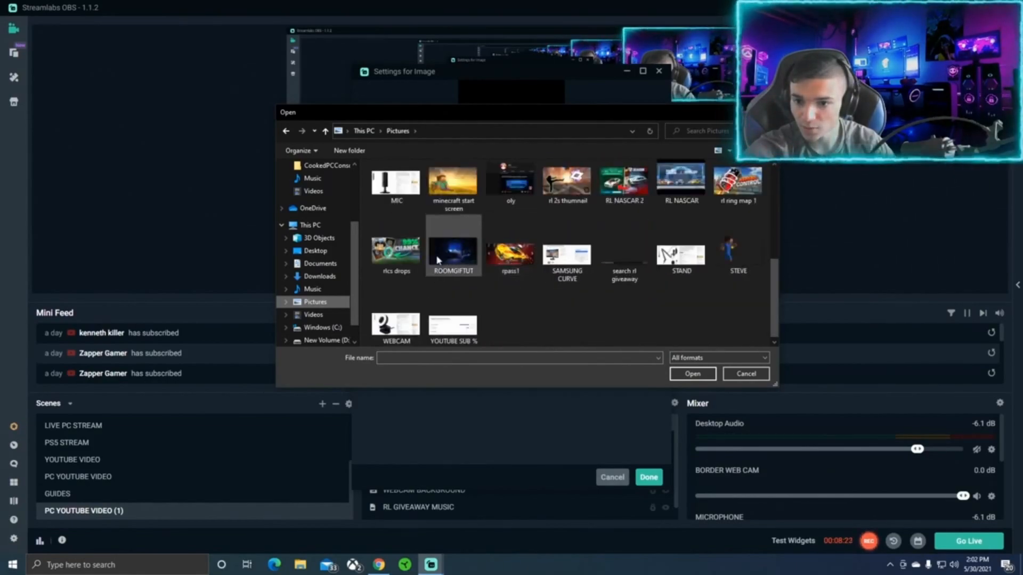
{"action": "double_click", "coordinate": [452, 250]}
{"action": "left_click", "coordinate": [644, 483]}
Fit the room image into the webcam border area and order ROOM BG TUT directly below the WEBCAM source.
{"action": "left_click_drag", "start_coordinate": [480, 138], "coordinate": [560, 139]}
{"action": "left_click_drag", "start_coordinate": [364, 246], "coordinate": [680, 101]}
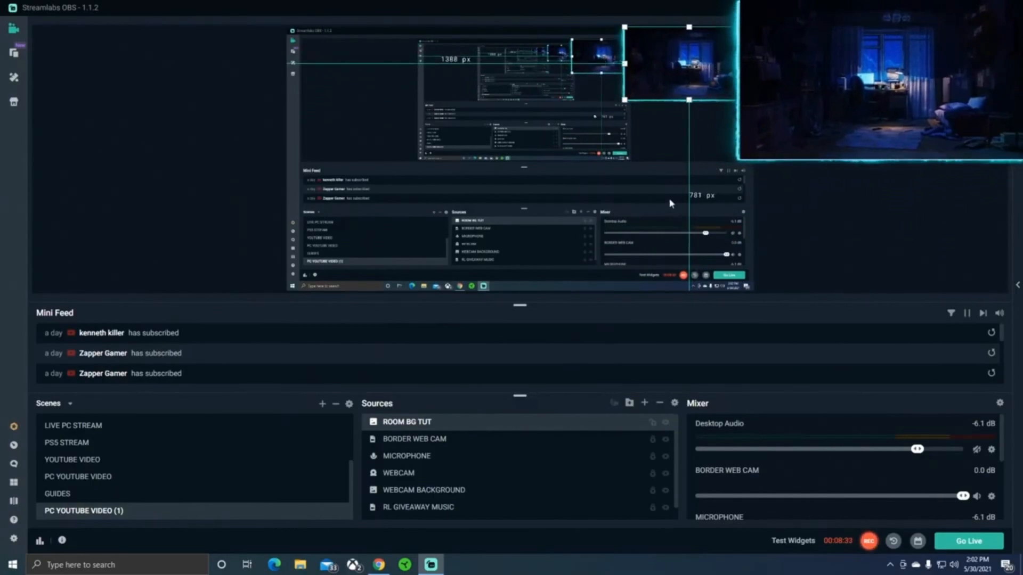
{"action": "left_click_drag", "start_coordinate": [429, 432], "coordinate": [448, 469]}
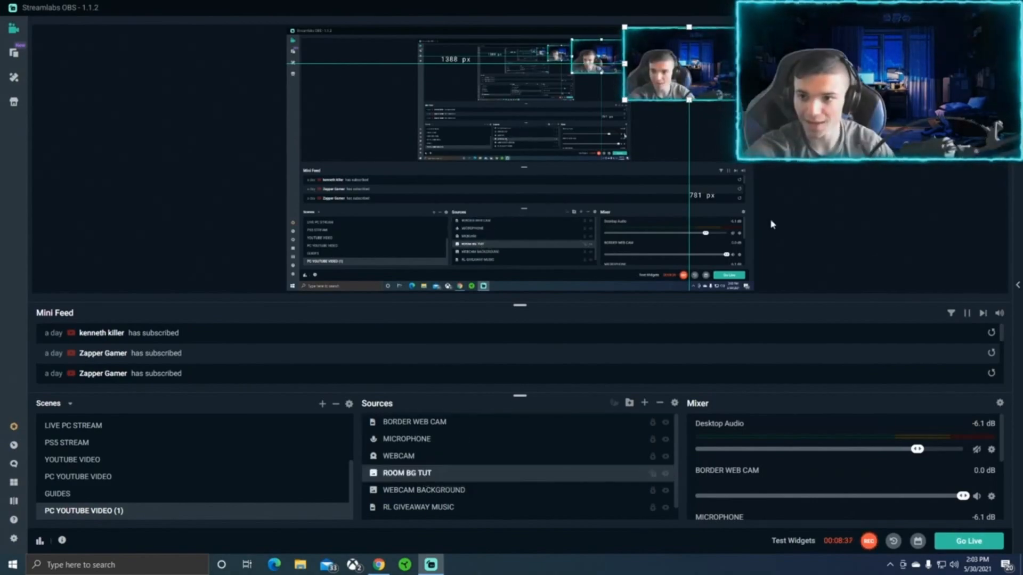
{"action": "left_click", "coordinate": [968, 165]}
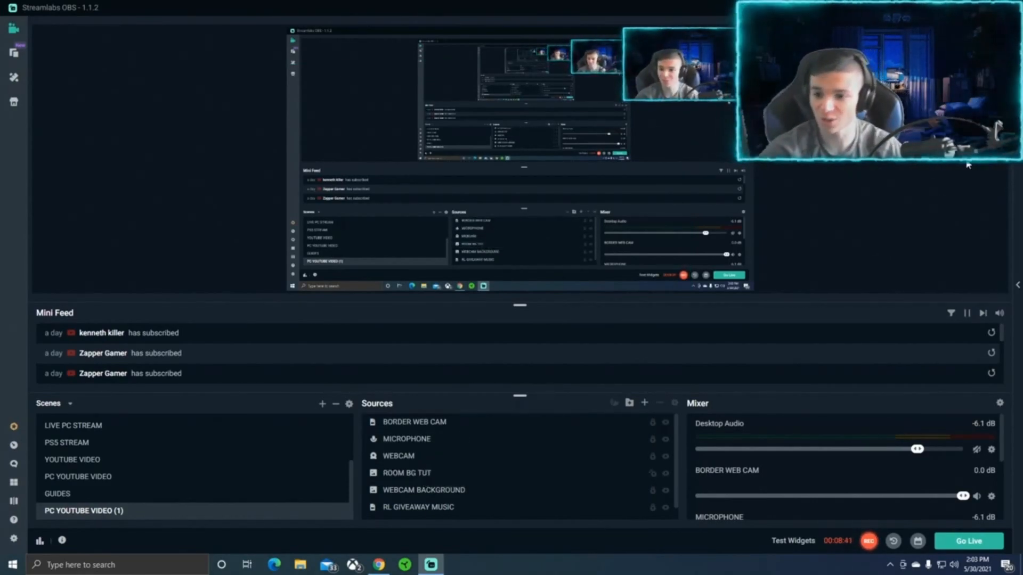
Review the Chroma Key filter settings of the WEBCAM source and close the filter window.
{"action": "scroll", "coordinate": [661, 471], "scroll_direction": "down", "scroll_amount": 1}
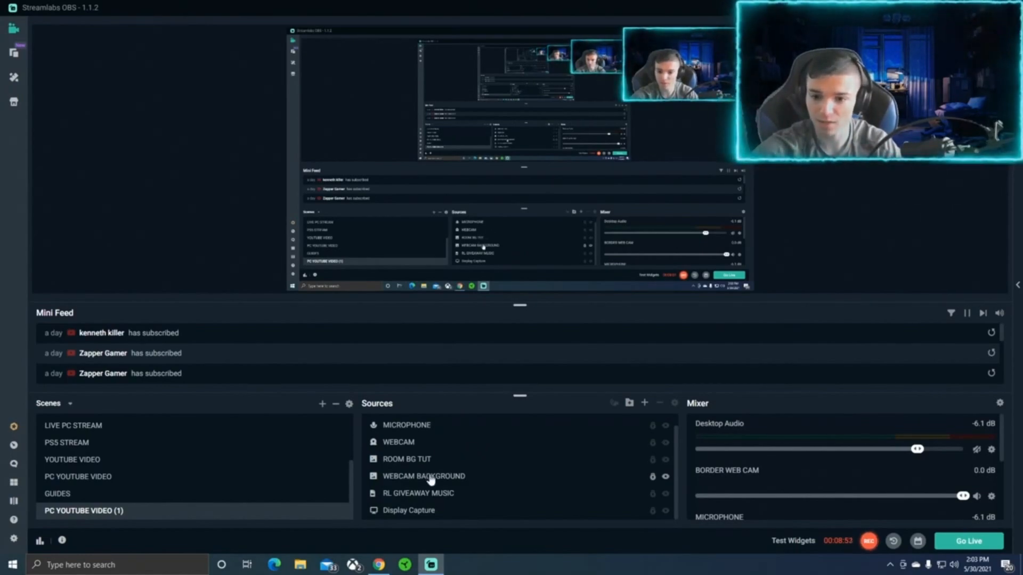
{"action": "right_click", "coordinate": [418, 444]}
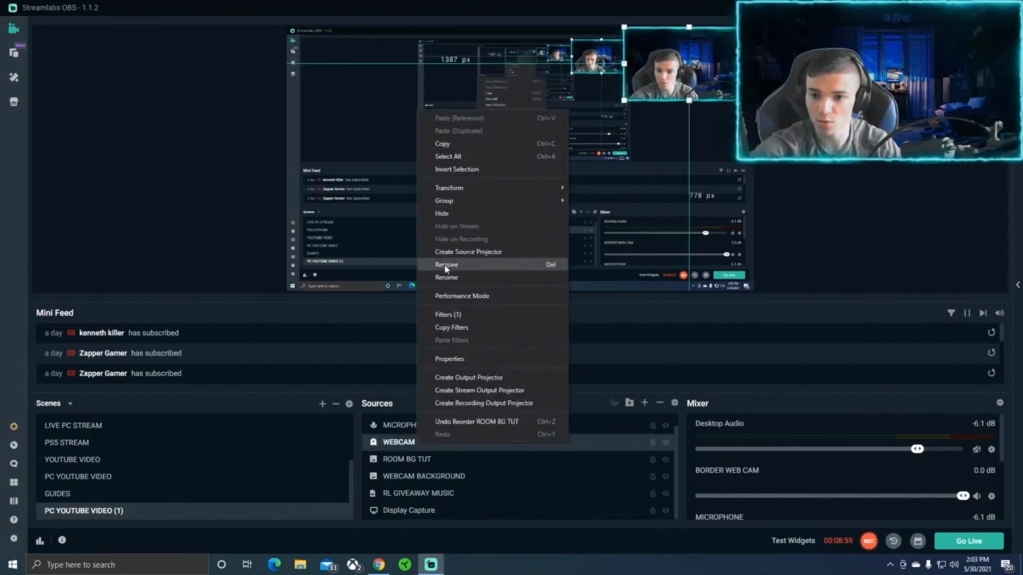
{"action": "left_click", "coordinate": [455, 315]}
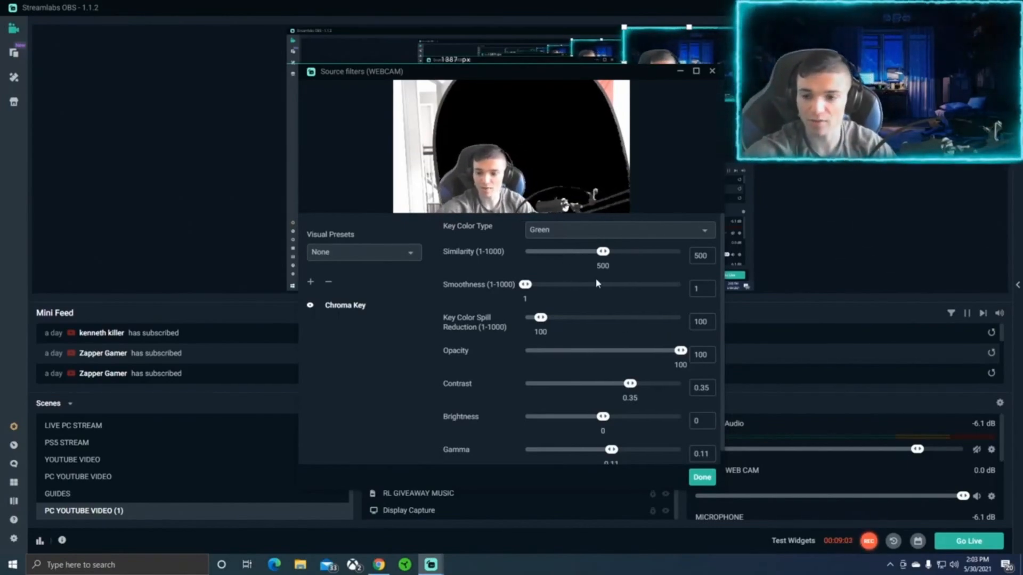
{"action": "scroll", "coordinate": [607, 279], "scroll_direction": "down", "scroll_amount": 1}
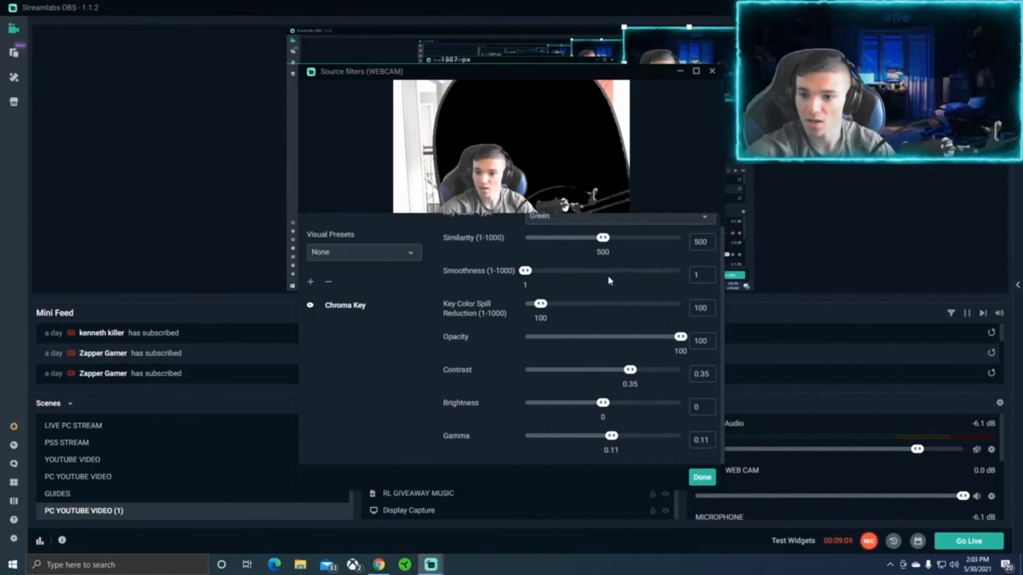
{"action": "scroll", "coordinate": [564, 410], "scroll_direction": "up", "scroll_amount": 1}
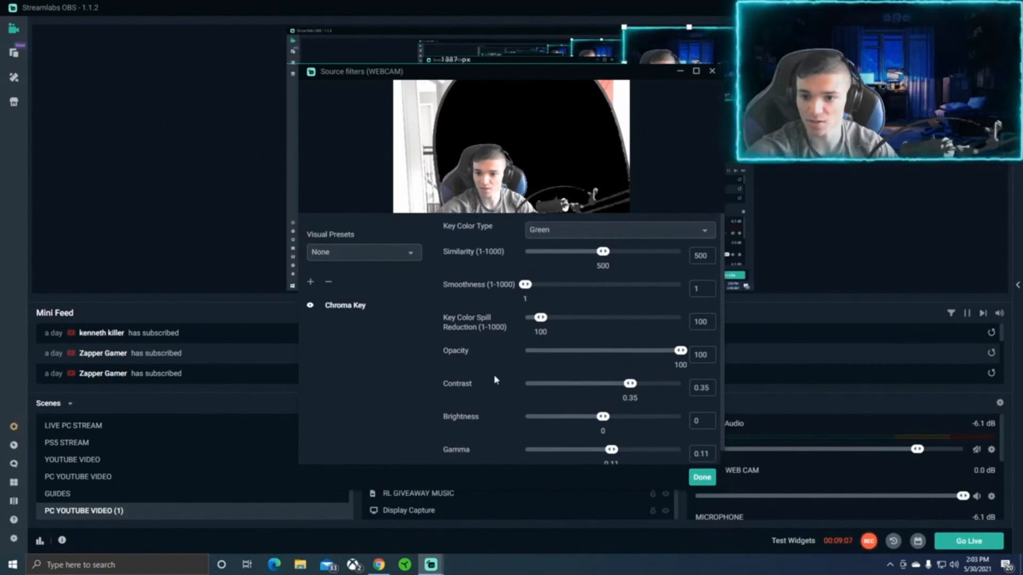
{"action": "left_click", "coordinate": [701, 478]}
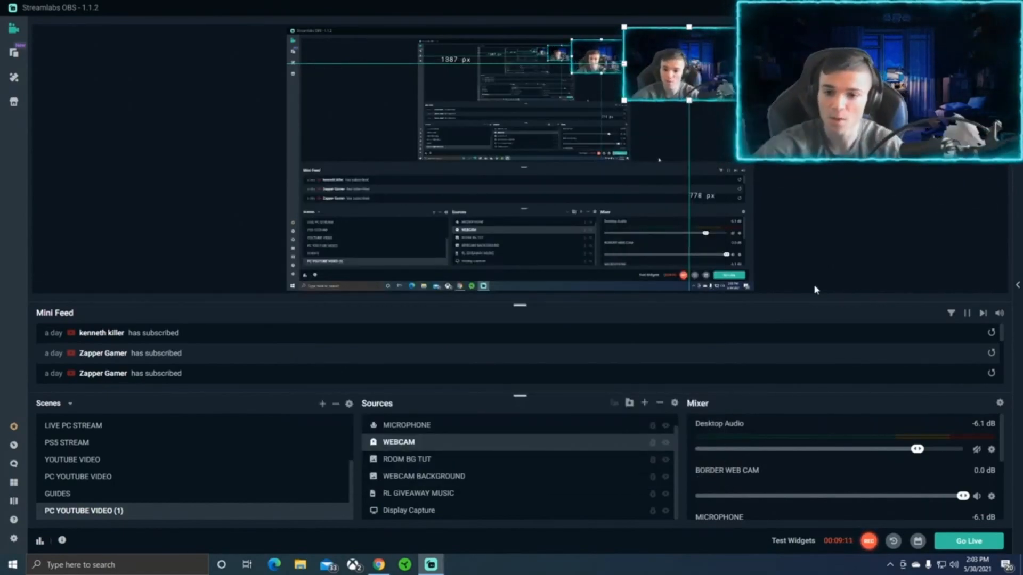
{"action": "left_click", "coordinate": [446, 476]}
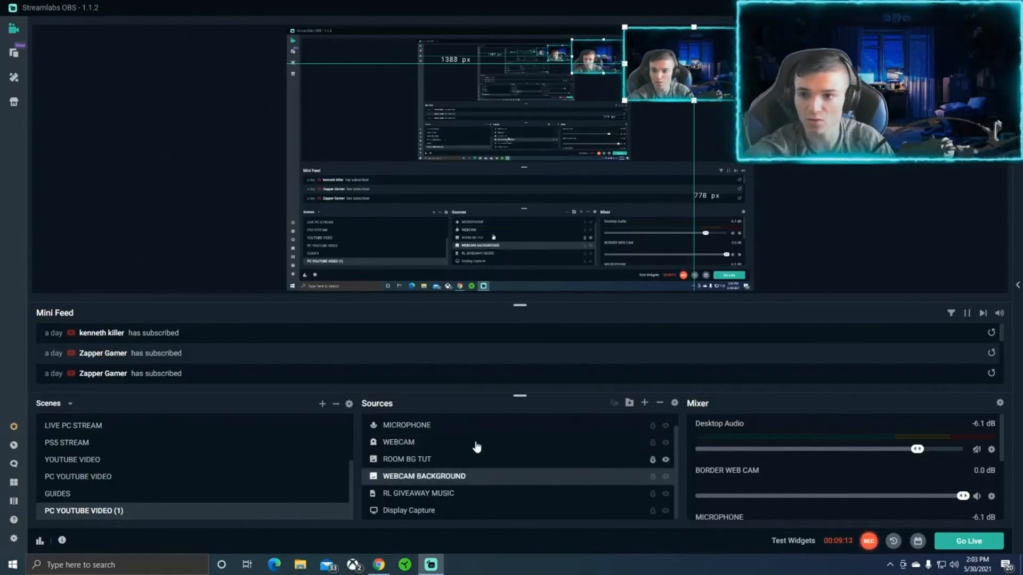
{"action": "left_click", "coordinate": [846, 219]}
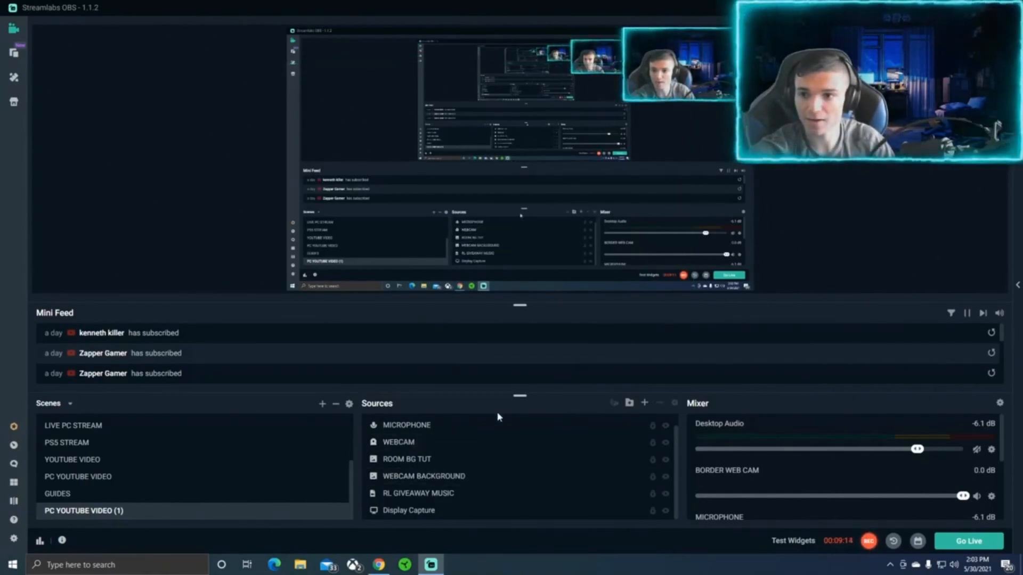
{"action": "left_click", "coordinate": [418, 443]}
{"action": "left_click", "coordinate": [810, 198]}
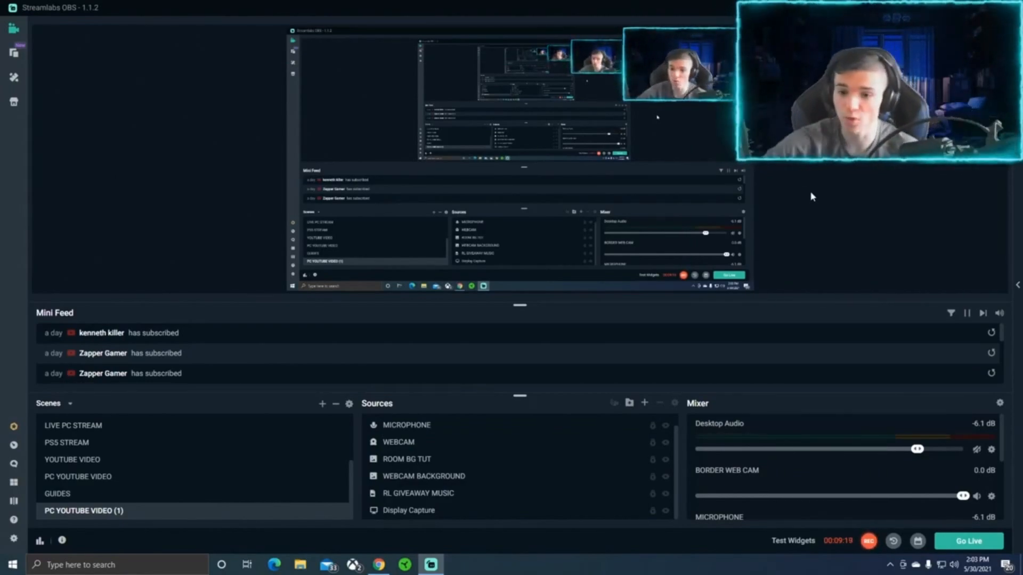
Hide the WEBCAM source to view the room background alone, and show the webcam again.
{"action": "left_click", "coordinate": [666, 443]}
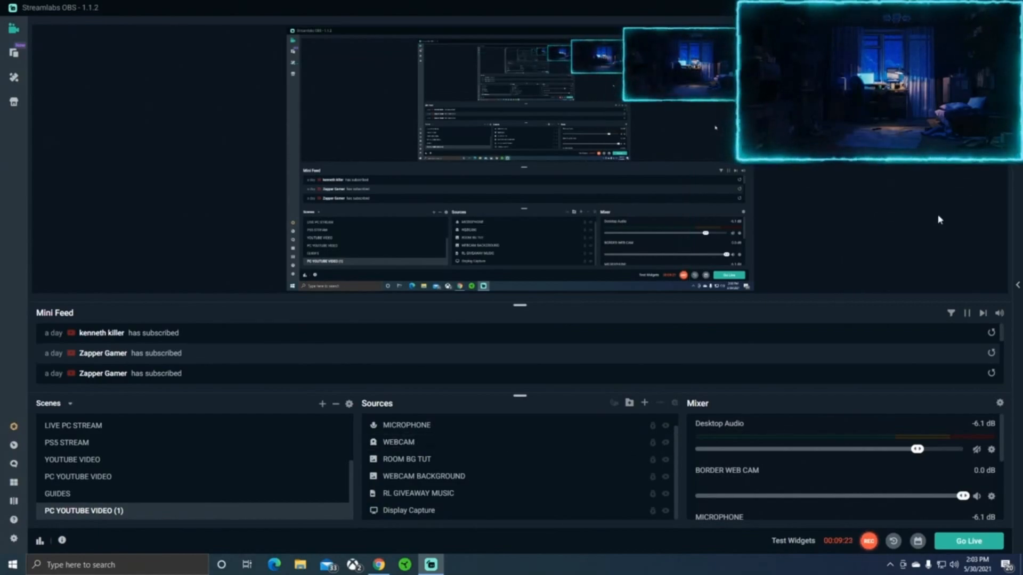
{"action": "left_click", "coordinate": [665, 443]}
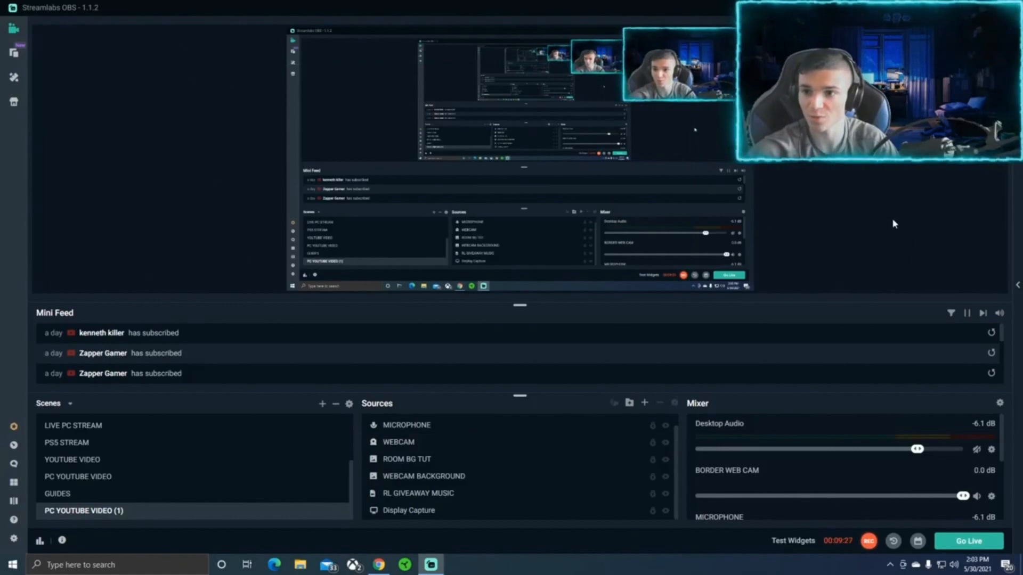